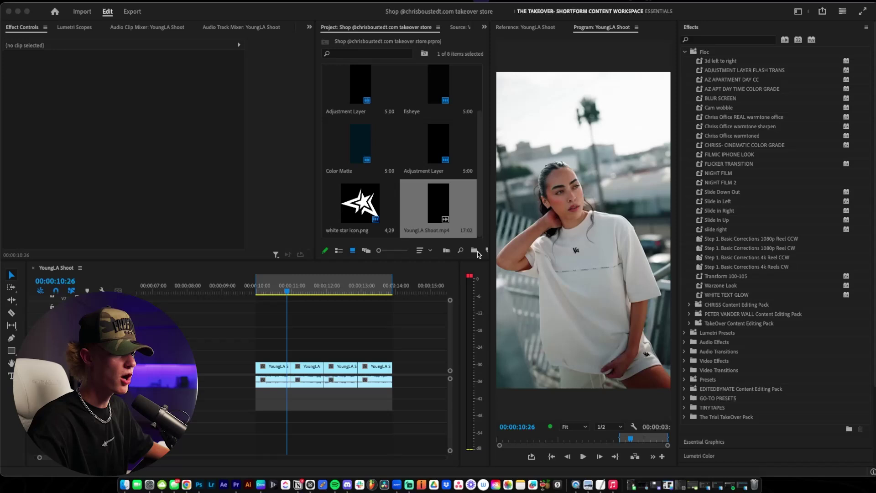
Create a new Adjustment Layer and place it on V2 above the YoungLA clips.
left_click(488, 252)
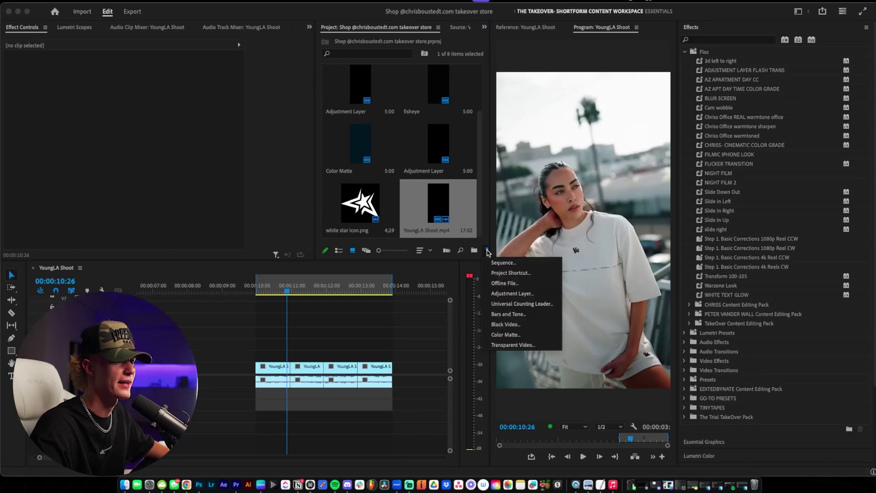
left_click(511, 294)
left_click(497, 283)
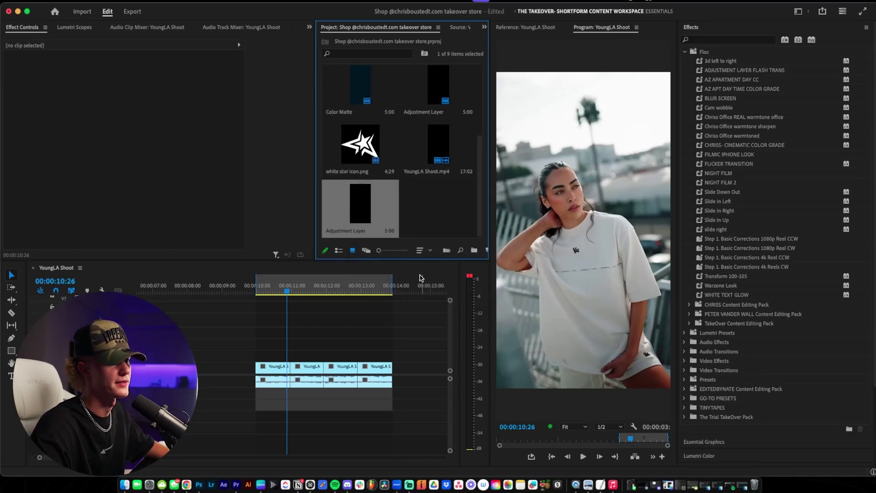
left_click_drag(361, 216, 260, 356)
Trim the adjustment layer to cover only the first clip, deleting the excess piece.
left_click_drag(427, 355, 304, 356)
key("v")
left_click(271, 357)
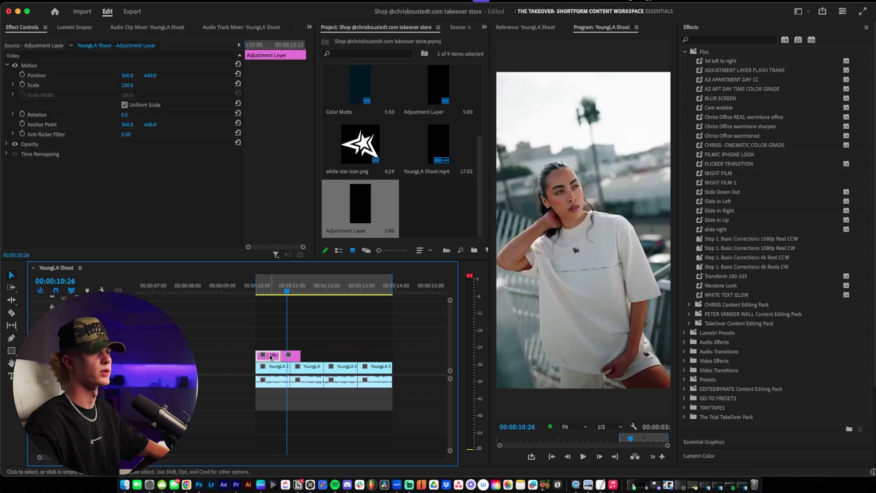
key("Delete")
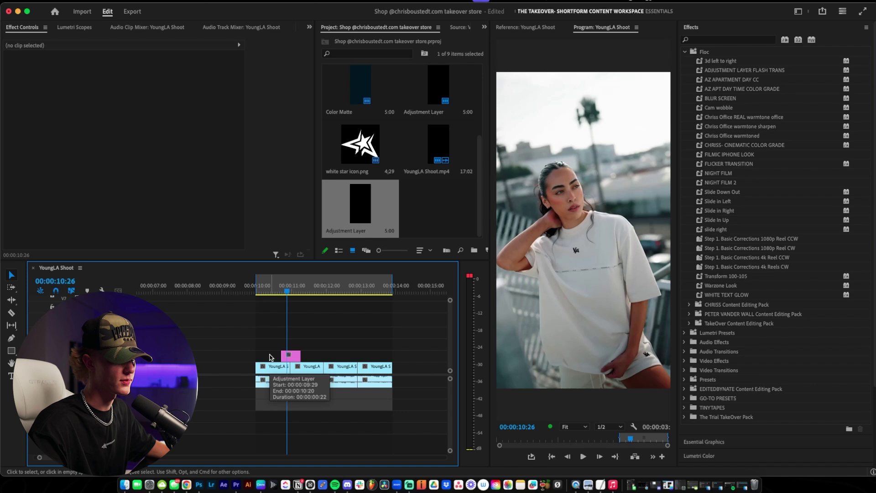
scroll(280, 355, "up", 2)
mouse_move(279, 353)
left_mouse_down()
mouse_move(254, 353)
mouse_move(292, 356)
left_mouse_up()
Play back the edit to check the adjustment layer over the first clip.
key("space")
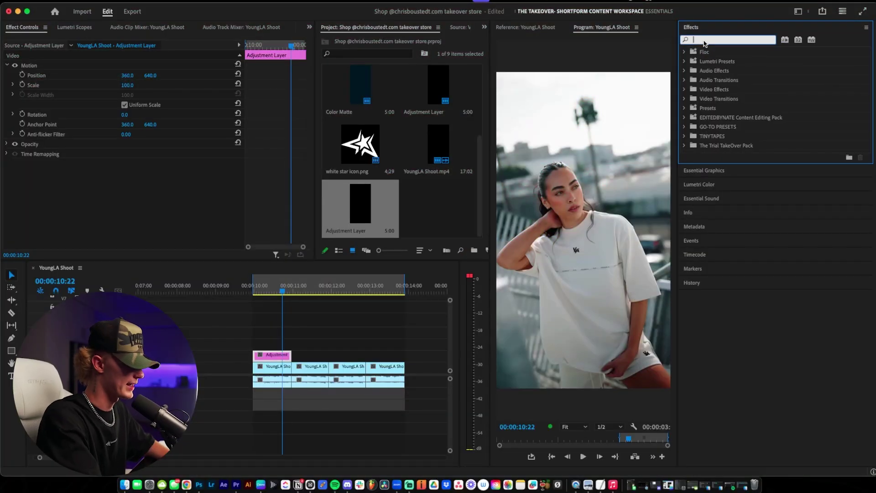
Move the adjustment layer to V3 and apply Transform with composition shutter angle turned off.
left_click_drag(286, 357, 283, 337)
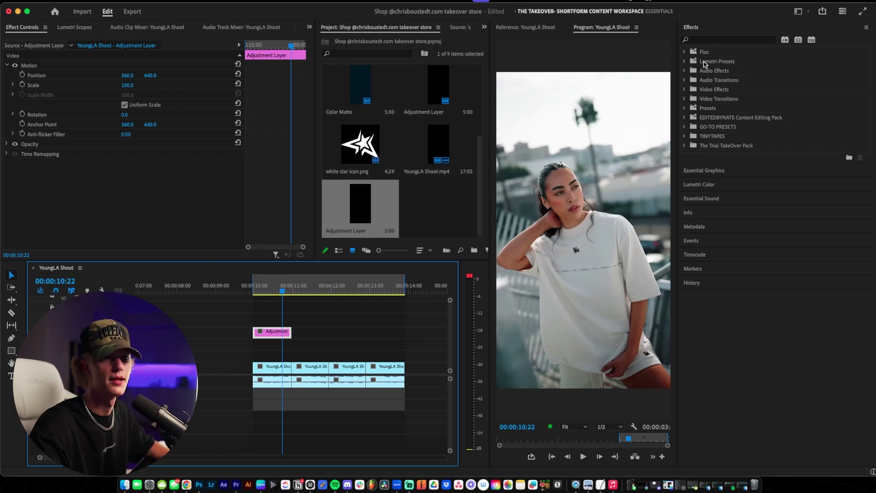
left_click(699, 39)
type("transform")
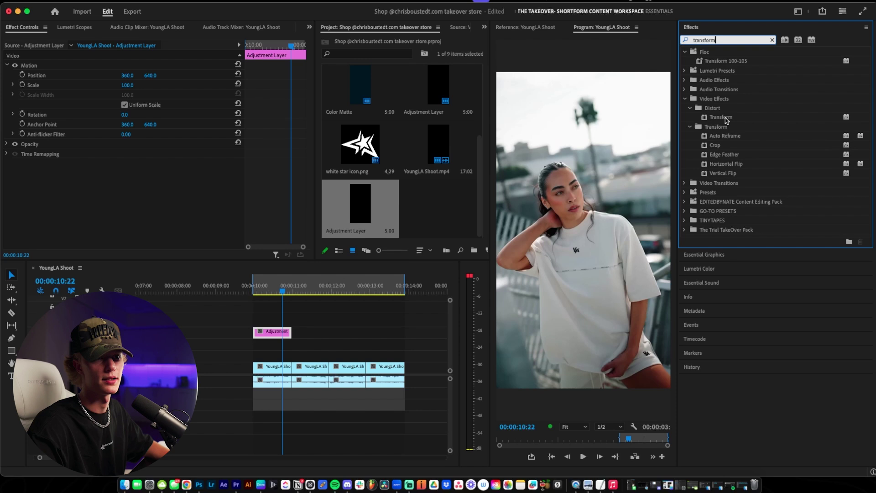
left_click_drag(727, 120, 273, 325)
scroll(198, 211, "down", 3)
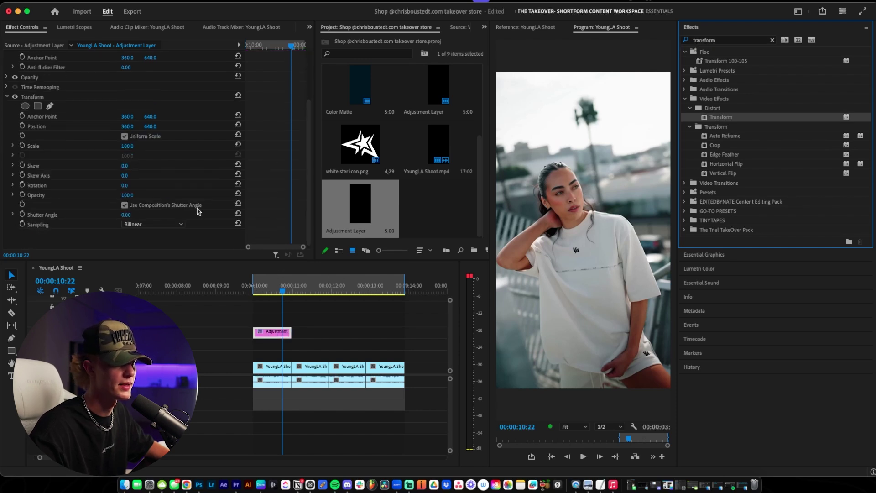
left_click(125, 205)
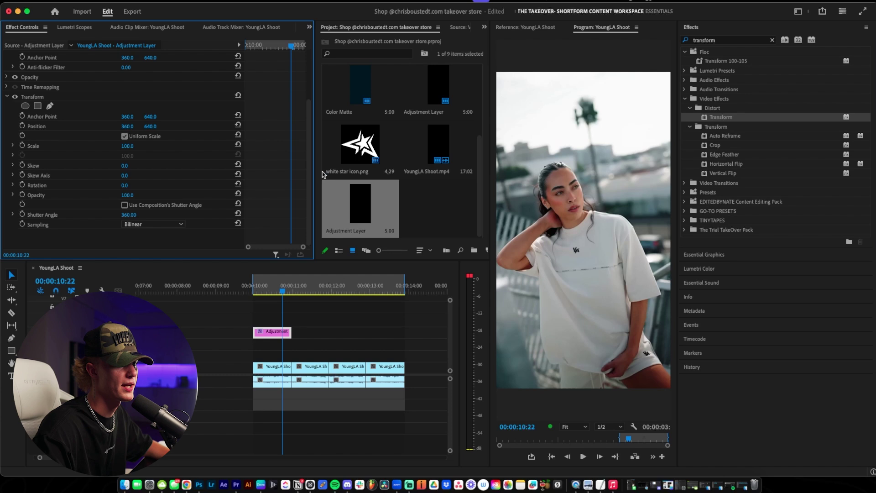
Widen Effect Controls to reveal the keyframe timeline and preview the section.
left_click_drag(312, 172, 390, 172)
left_click_drag(320, 155, 198, 152)
key("space")
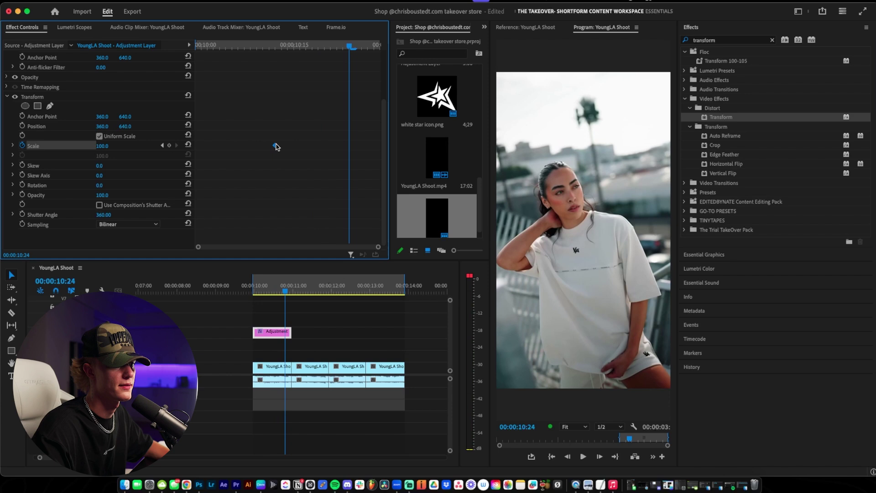
key("space")
Keyframe Transform scale from 100 to 121 and set both keyframes to Bezier.
left_click_drag(105, 148, 343, 146)
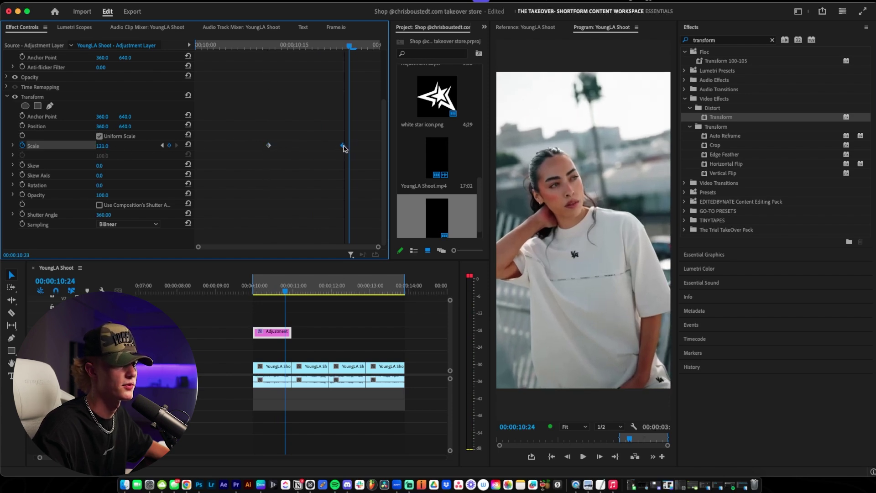
left_click(238, 45)
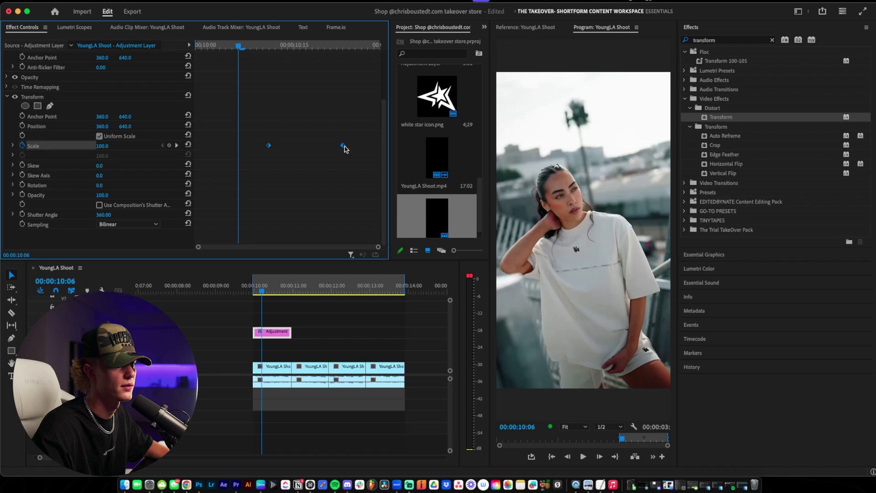
right_click(344, 149)
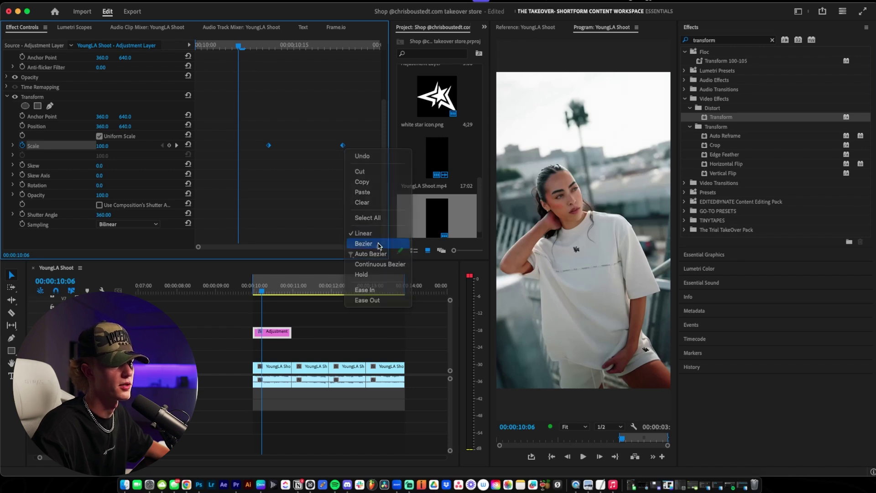
left_click(366, 290)
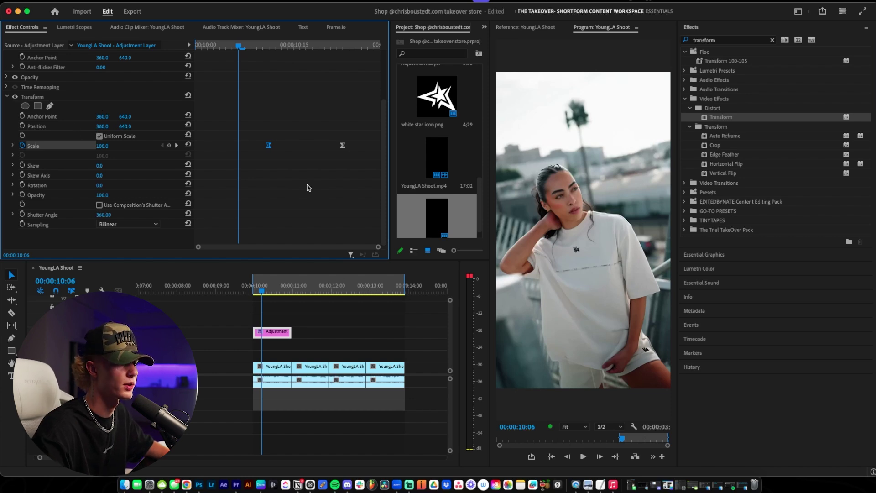
Expand the Scale graphs and preview the push-in up to its final 121 scale.
left_click(13, 146)
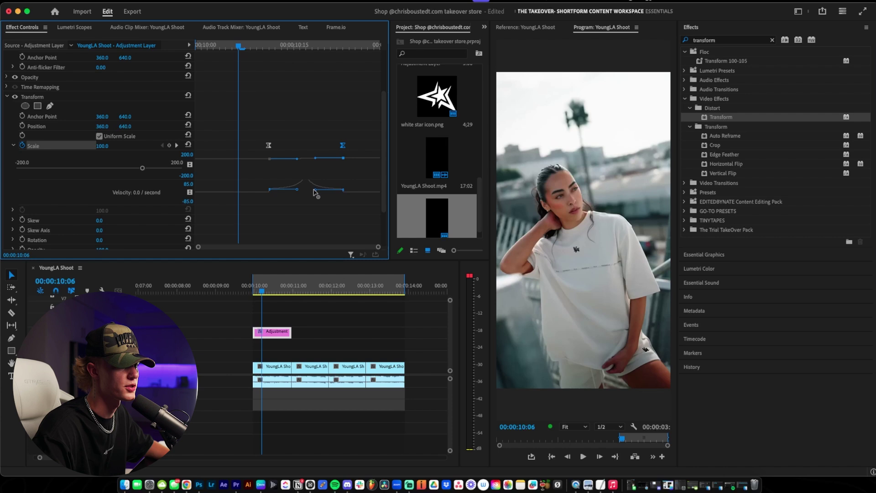
key("space")
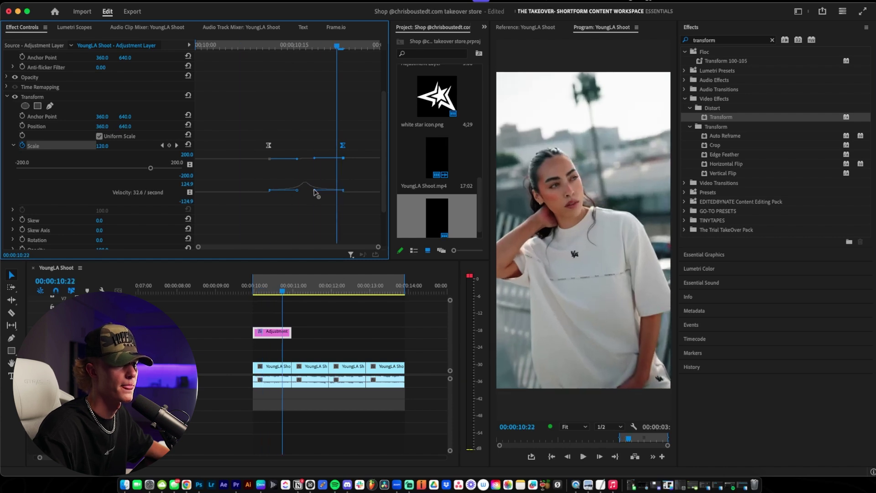
key("Right")
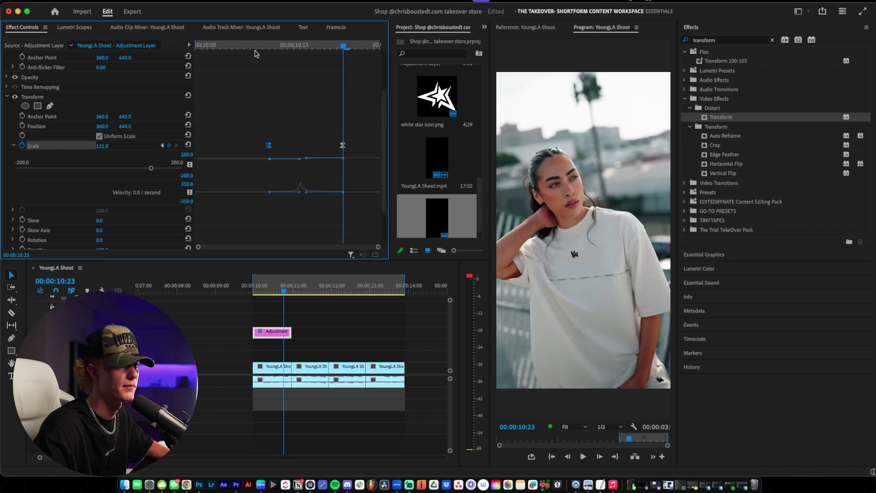
left_click(235, 51)
key("space")
Replay the zoom from its start, then collapse the Scale graphs and Transform effect.
left_click(218, 51)
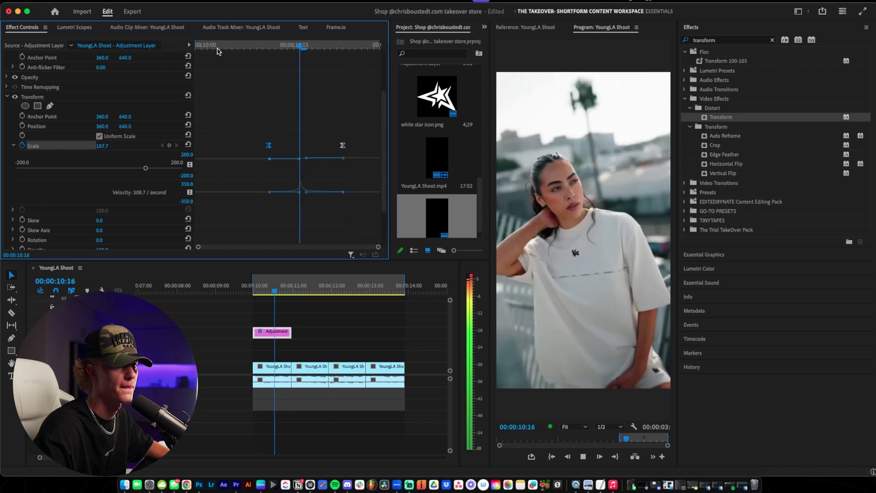
key("space")
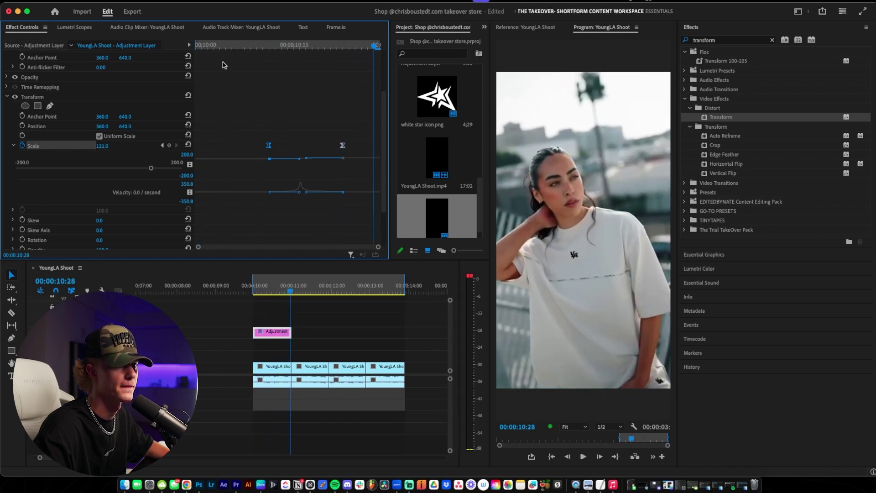
left_click_drag(268, 52, 210, 51)
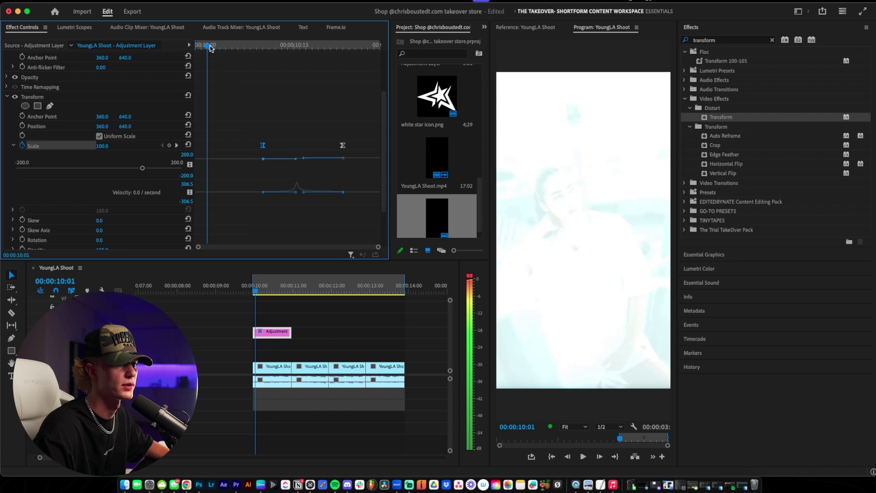
key("space")
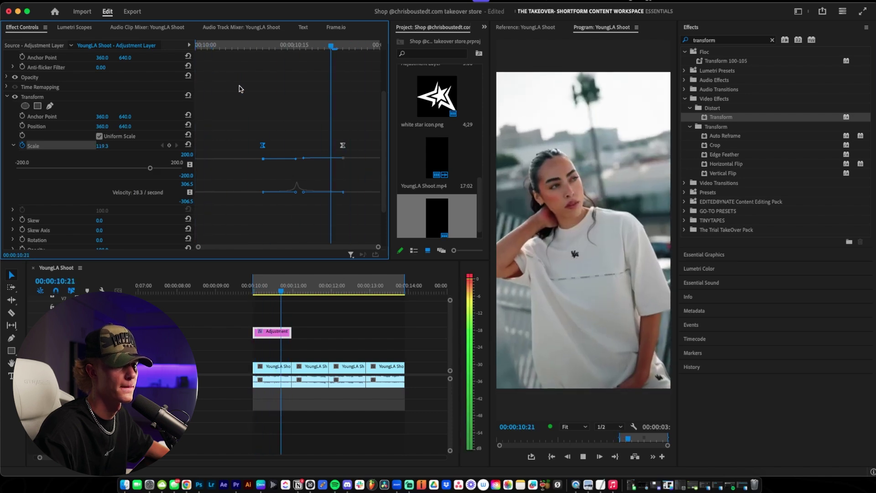
key("space")
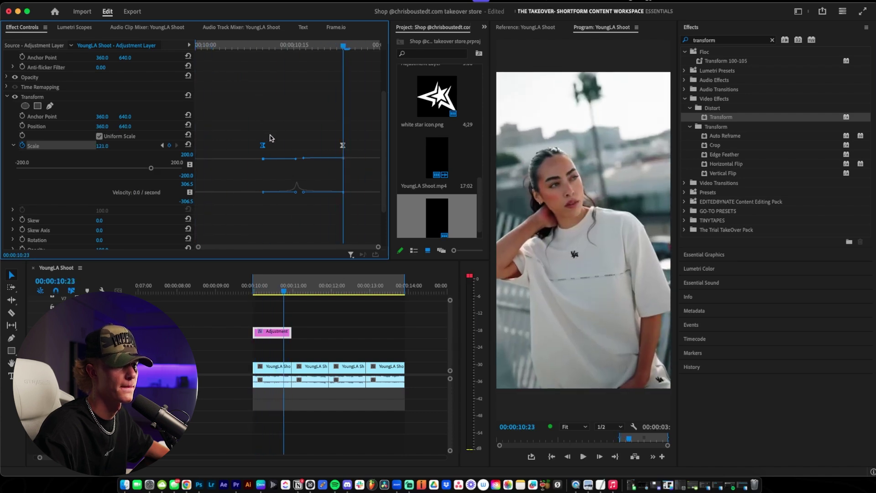
left_click(13, 147)
left_click(7, 97)
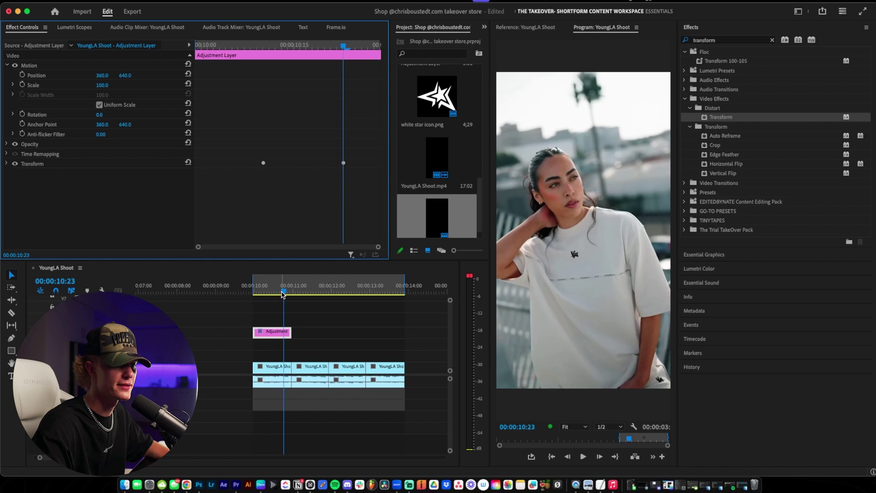
Add a 'youngla' text title over the opening shot.
mouse_move(283, 294)
left_mouse_down()
mouse_move(261, 294)
mouse_move(277, 295)
left_mouse_up()
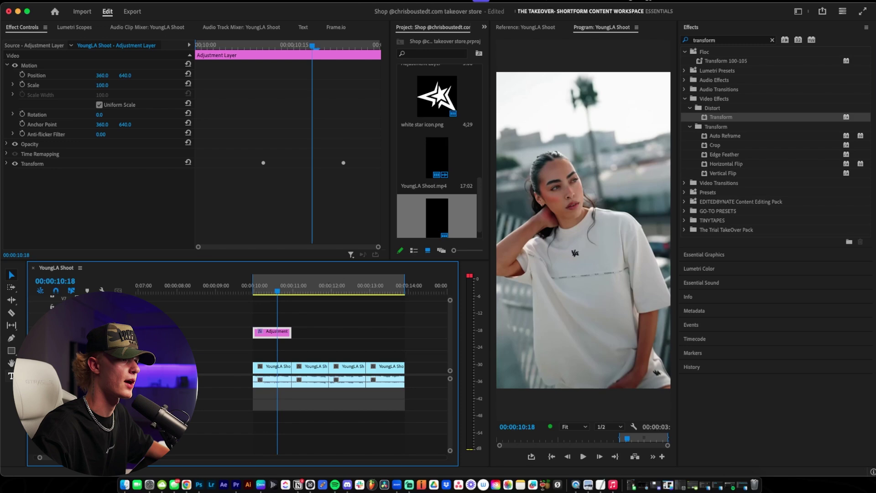
key("t")
left_click(559, 219)
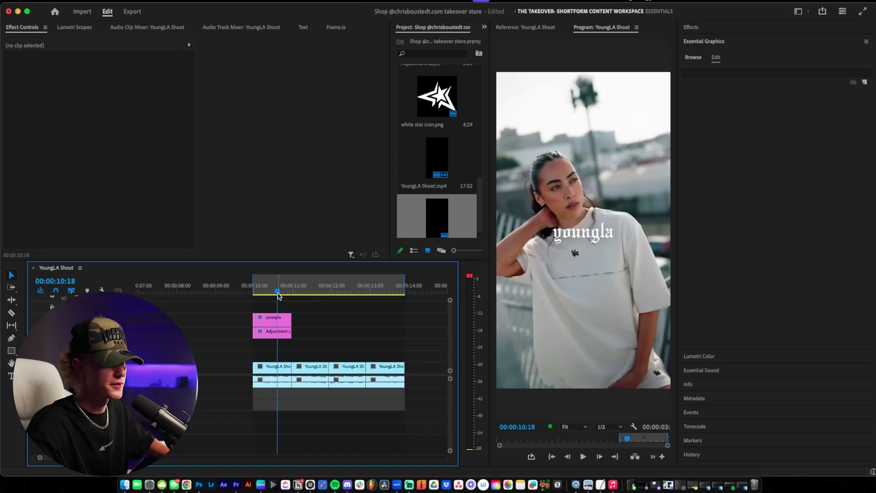
left_click(258, 305)
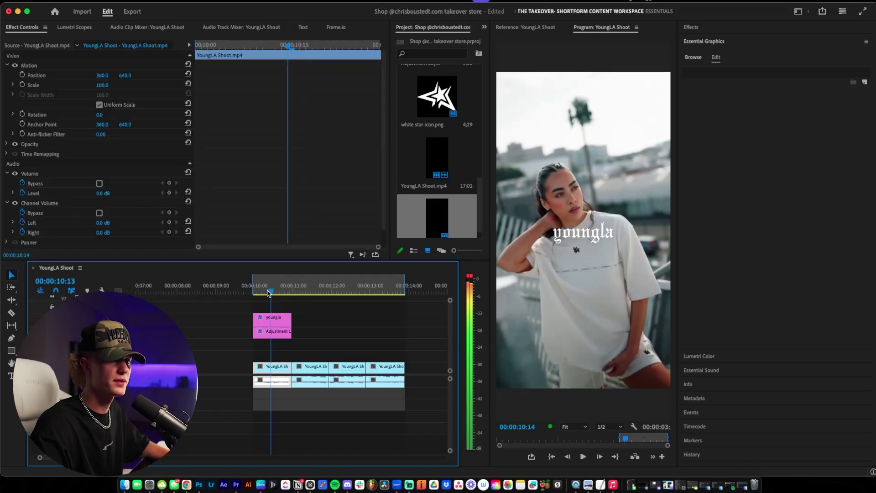
Play back and move the youngla title onto the track below the adjustment layer.
key("space")
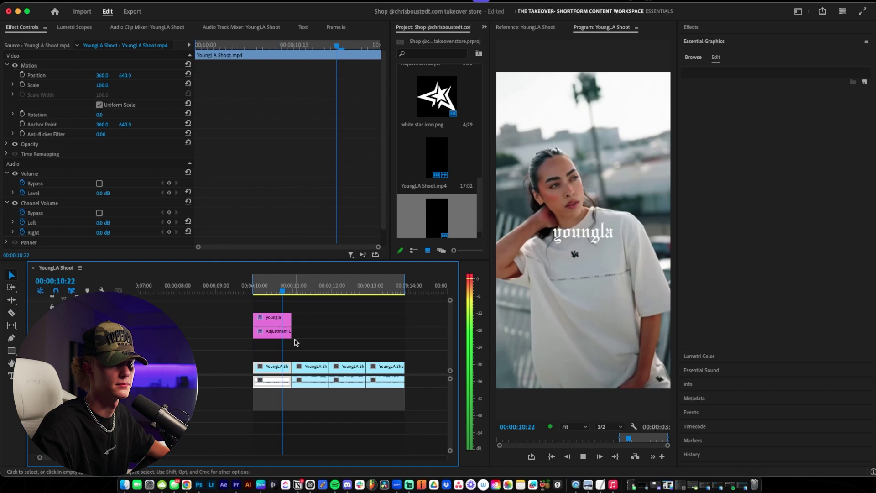
left_click(246, 291)
key("space")
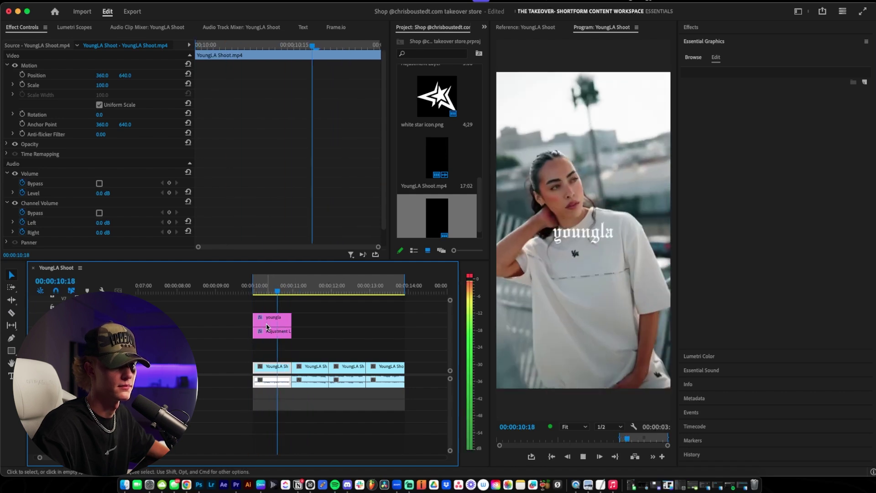
left_click_drag(268, 327, 274, 352)
key("space")
key("space")
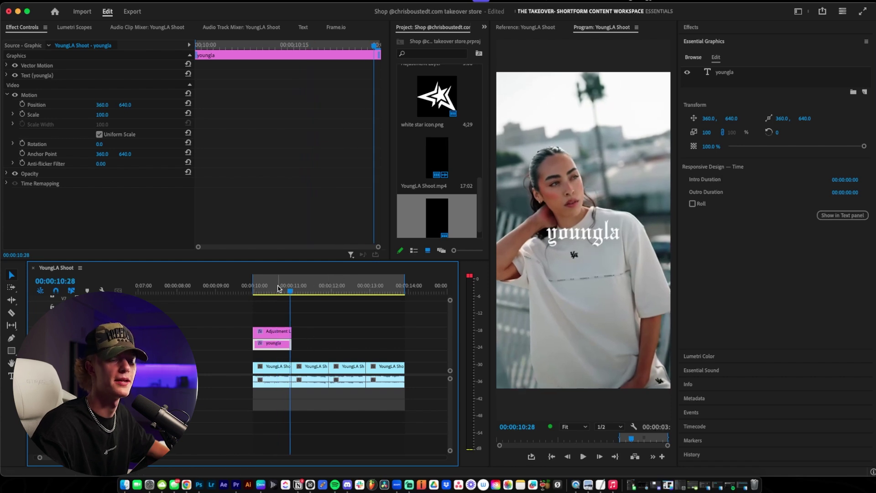
Review the title intro, park the playhead at 10:13, and collapse Essential Graphics.
key("Up")
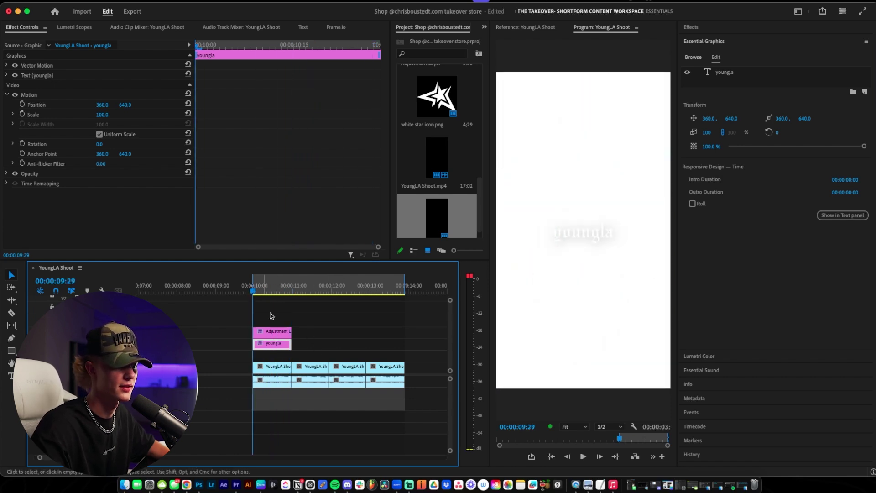
key("space")
key("space")
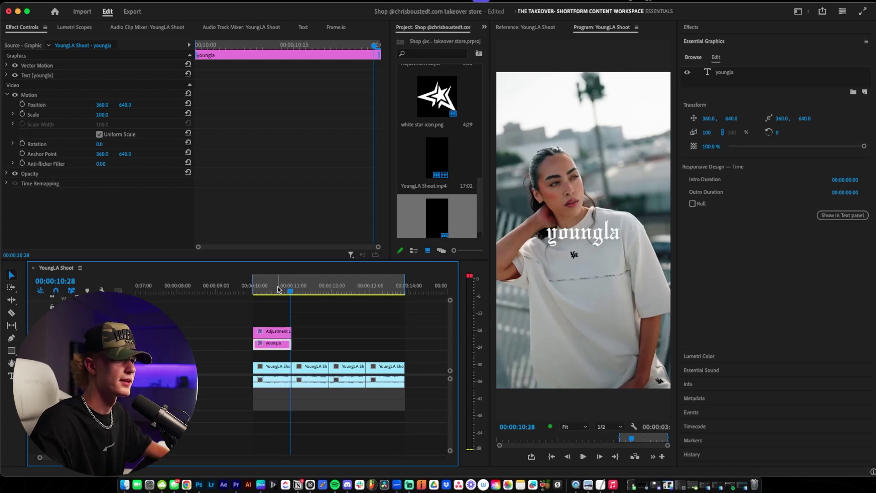
left_click_drag(279, 289, 261, 292)
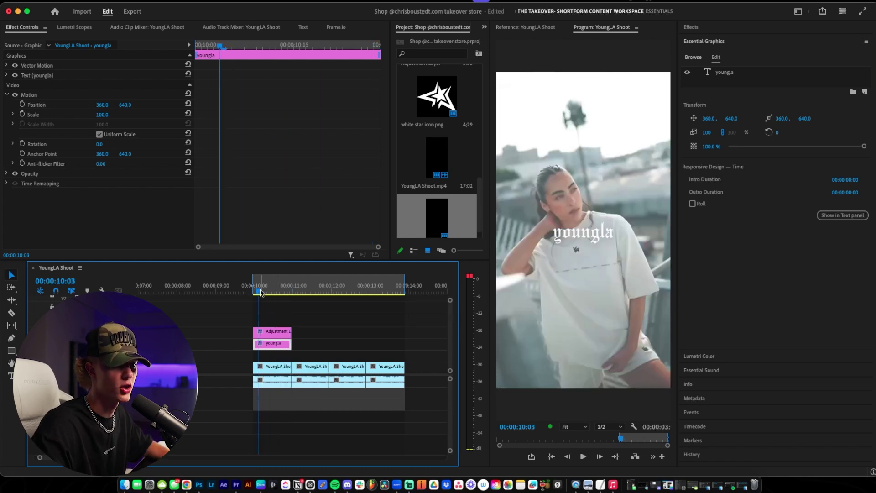
scroll(274, 320, "up", 2)
scroll(259, 331, "up", 2)
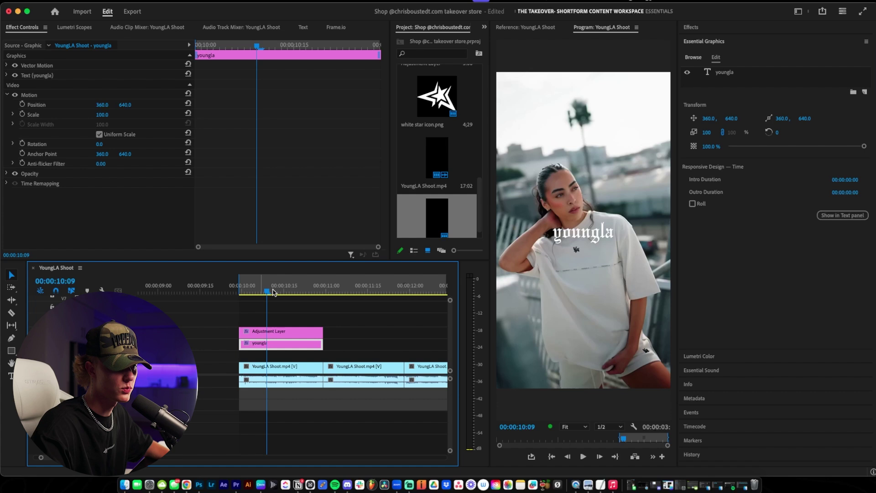
left_click_drag(268, 292, 278, 293)
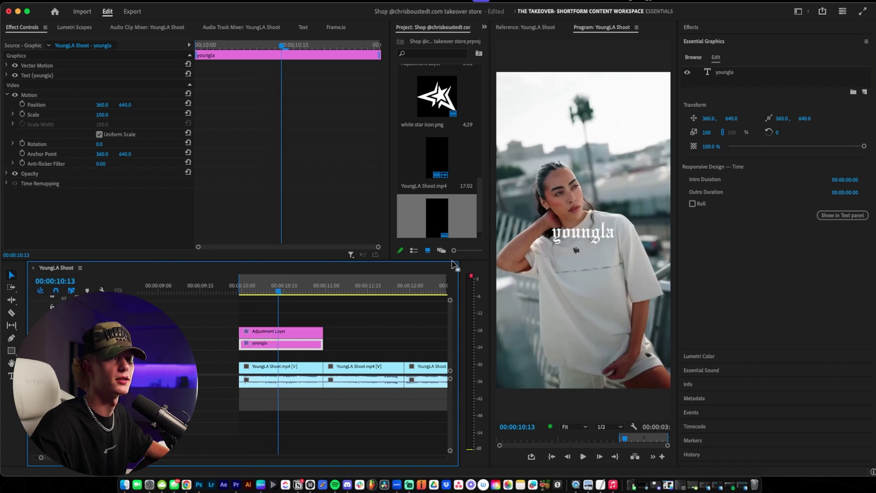
left_click(705, 40)
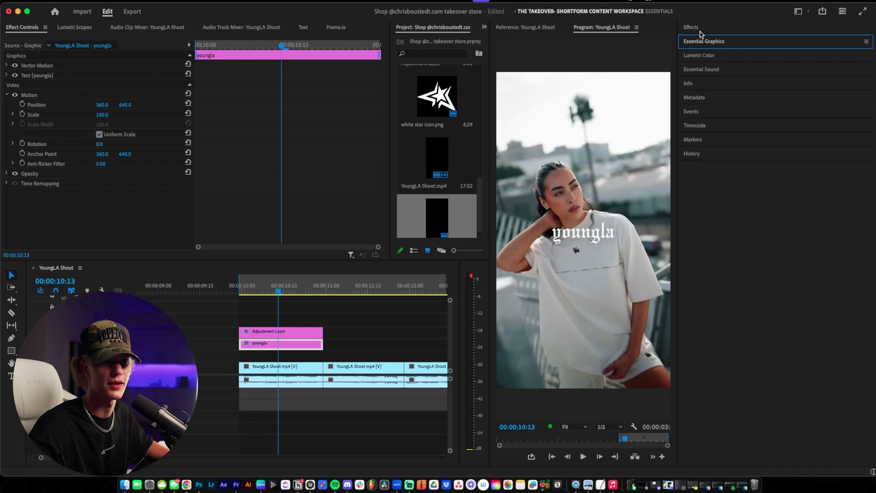
Apply Gaussian Blur to the adjustment layer and keyframe blurriness 12 at 10:11.
left_click(698, 29)
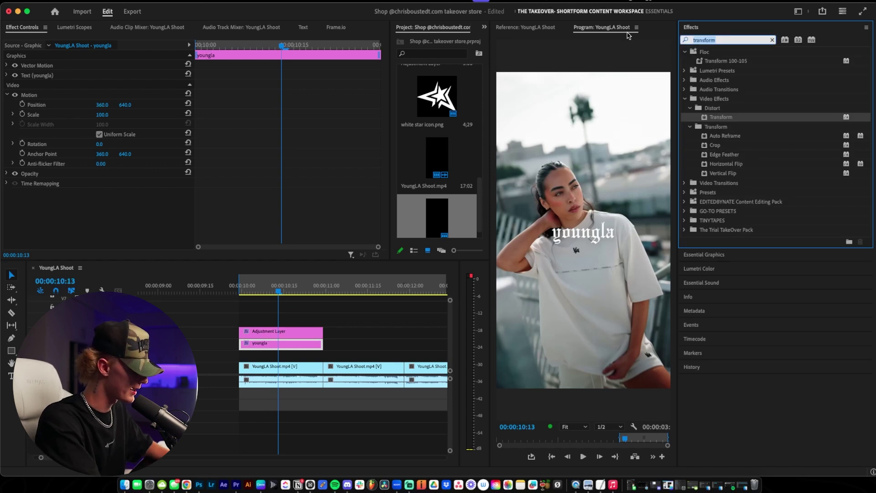
type("blur")
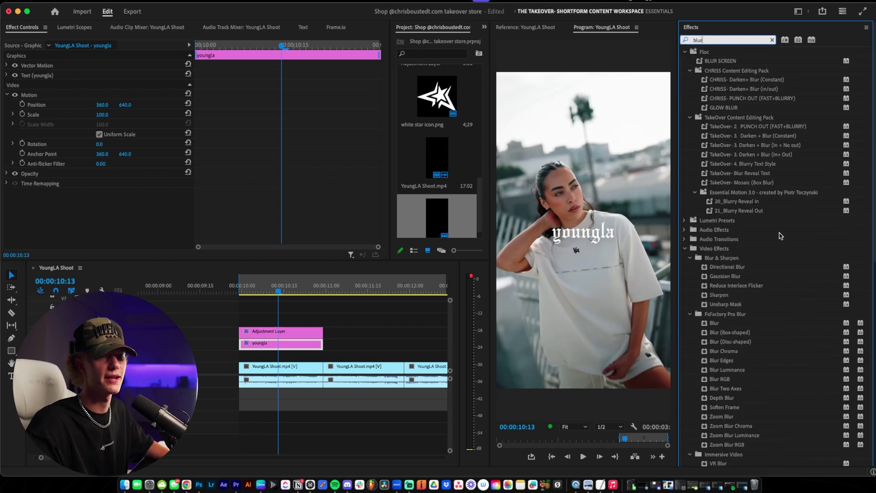
left_click_drag(727, 276, 280, 333)
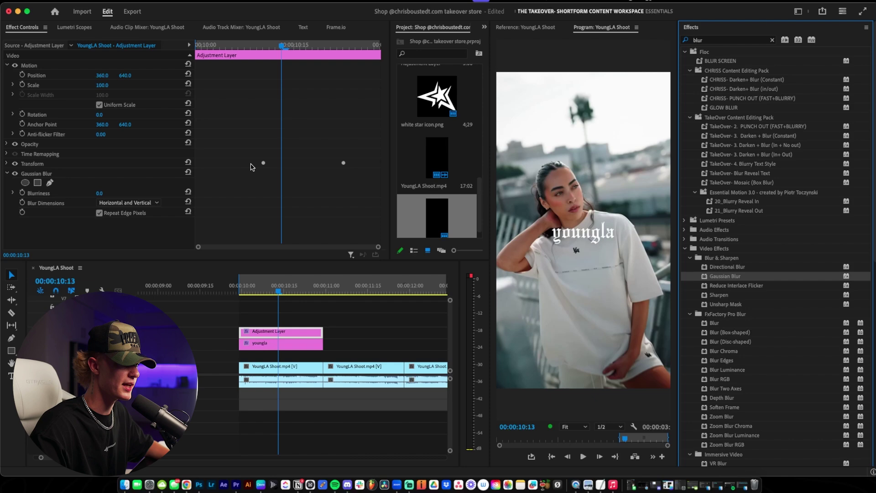
left_click(22, 193)
left_click_drag(248, 46, 269, 50)
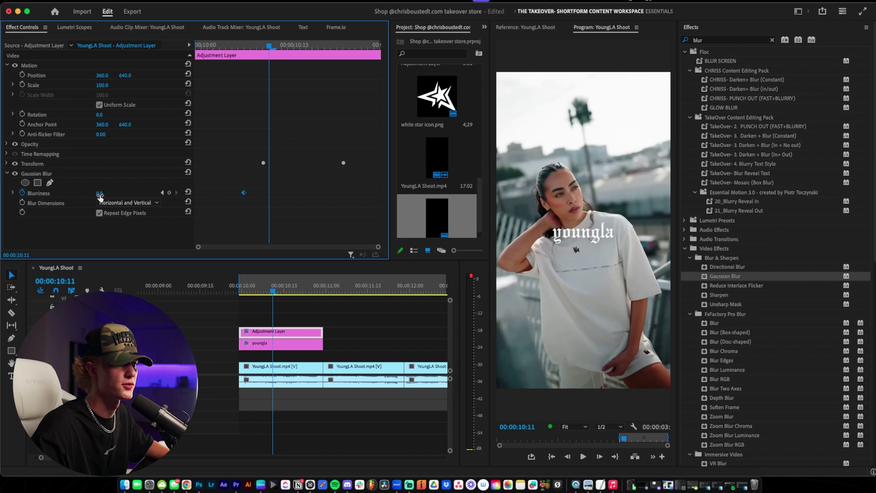
left_click_drag(100, 195, 109, 195)
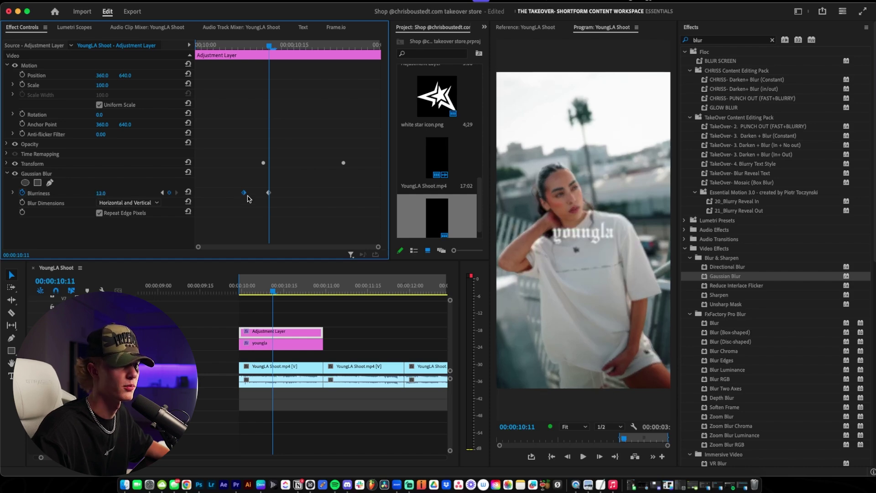
Add blurriness keyframes of 0 and 12 at 10:19, nudging the last one later.
left_click_drag(269, 45, 349, 46)
key("cmd+v")
left_click(268, 193)
key("cmd+v")
key("cmd+v")
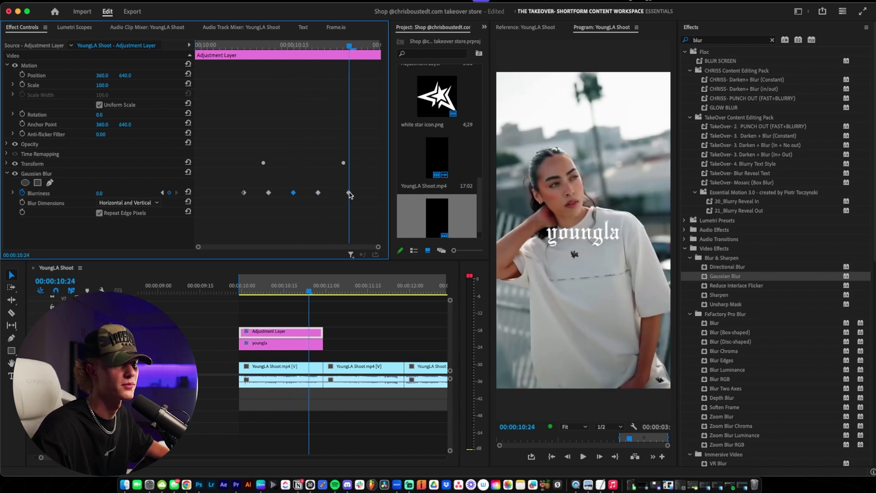
left_click_drag(350, 195, 356, 193)
Play the blur pulse back from the clip start to review it.
key("Up")
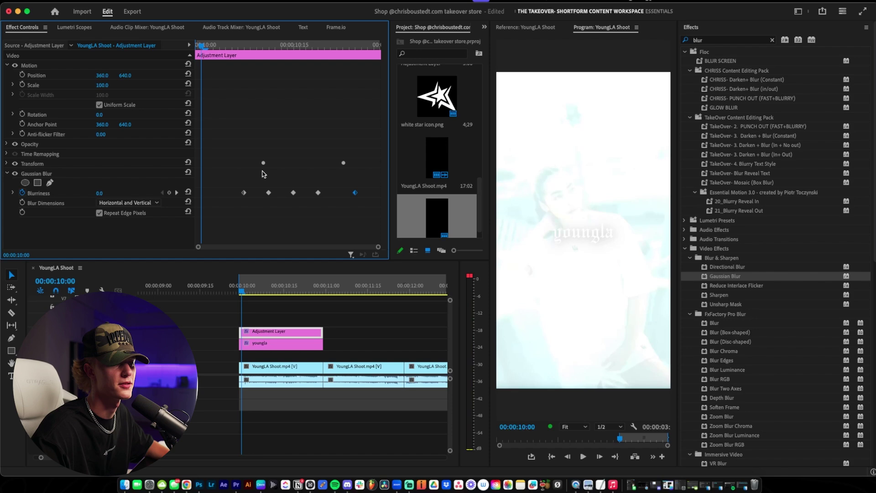
key("space")
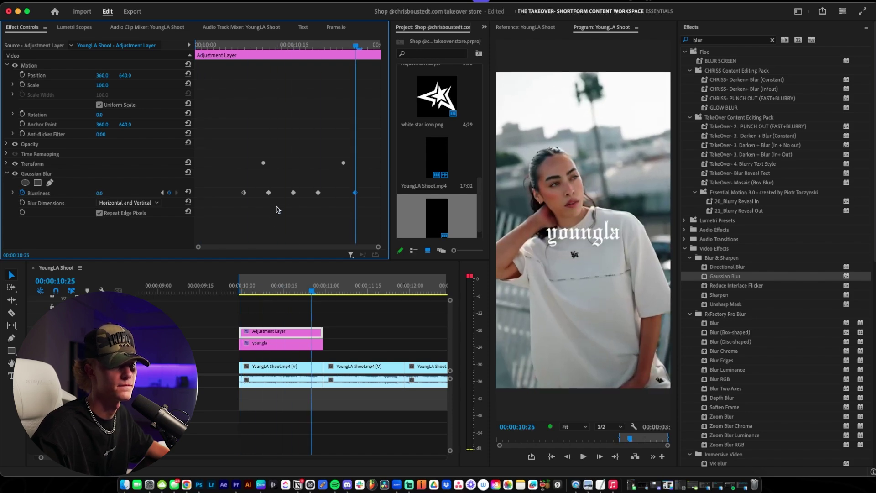
key("Up")
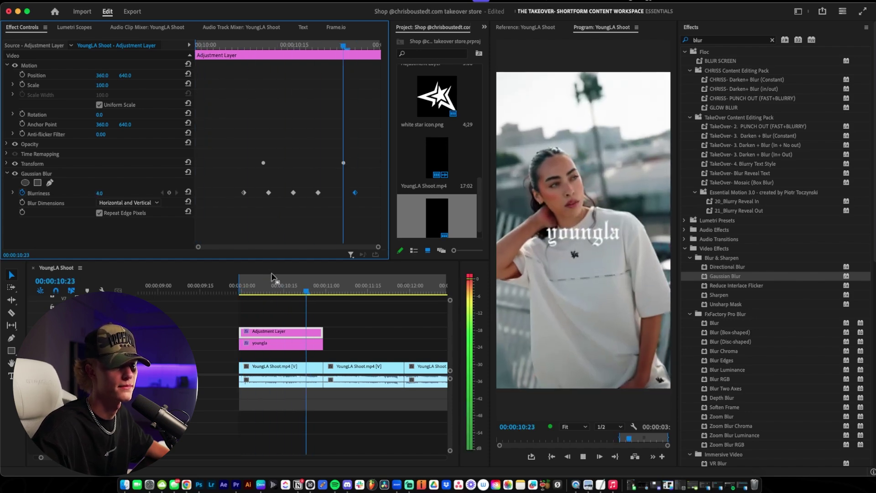
left_click(273, 276)
key("Up")
key("space")
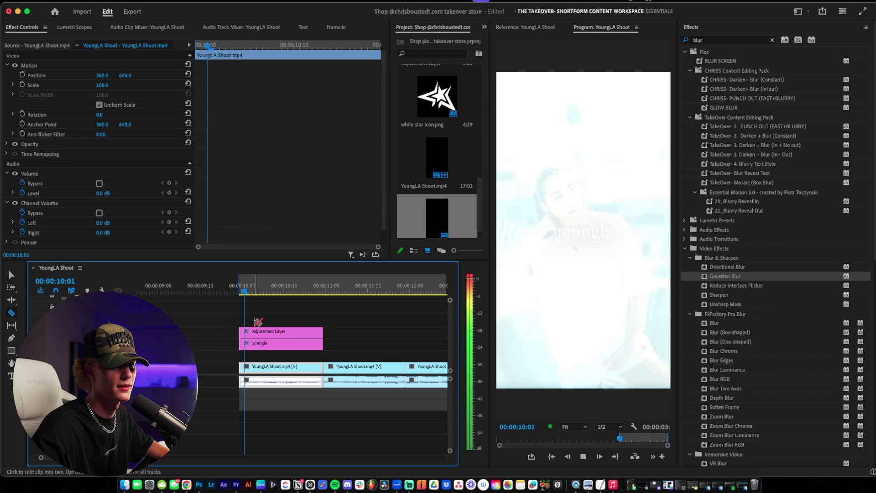
left_click(291, 345)
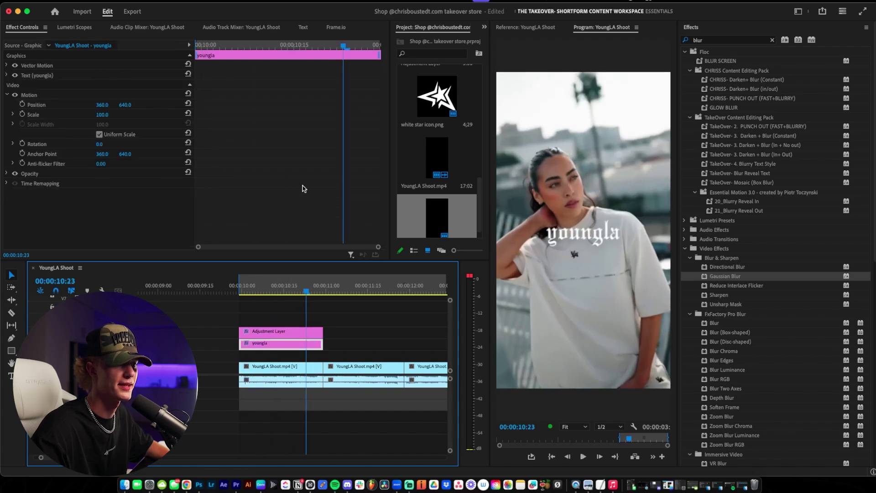
left_click(299, 335)
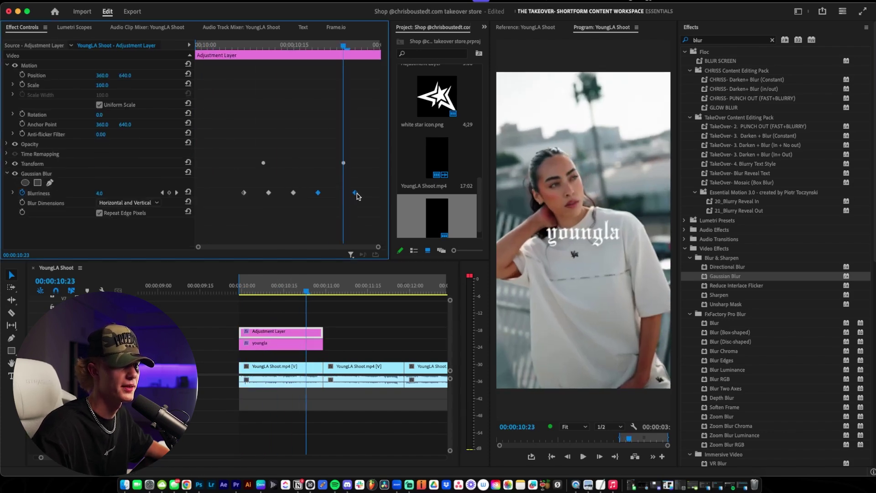
key("space")
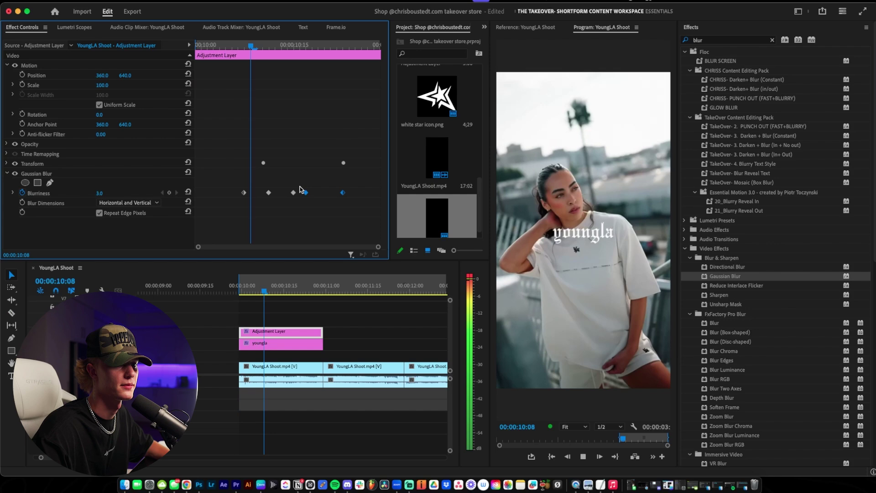
key("space")
Inspect the adjustment layer's Gaussian Blur and Transform effects at 10:28, then clear the selection.
left_click(225, 292)
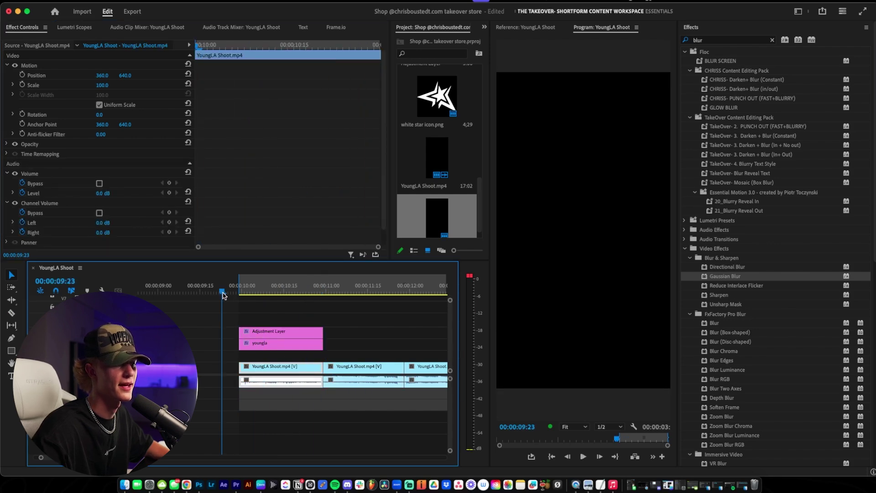
left_click(323, 308)
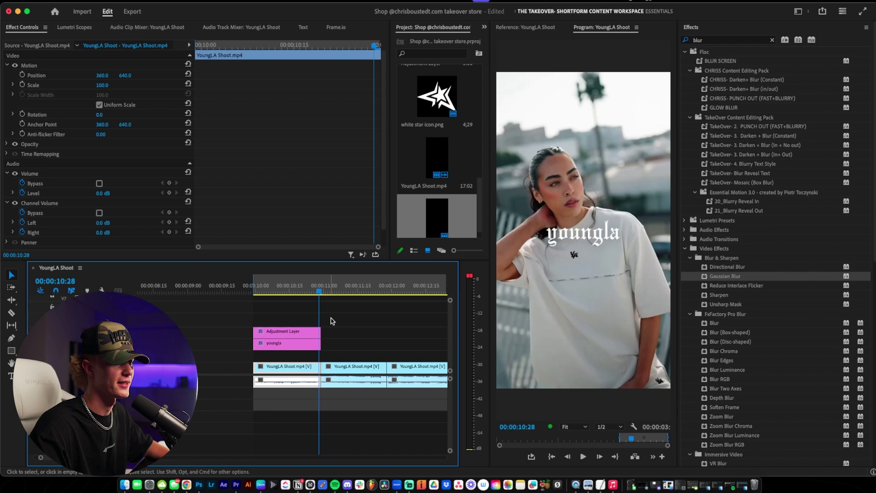
scroll(333, 334, "right", 2)
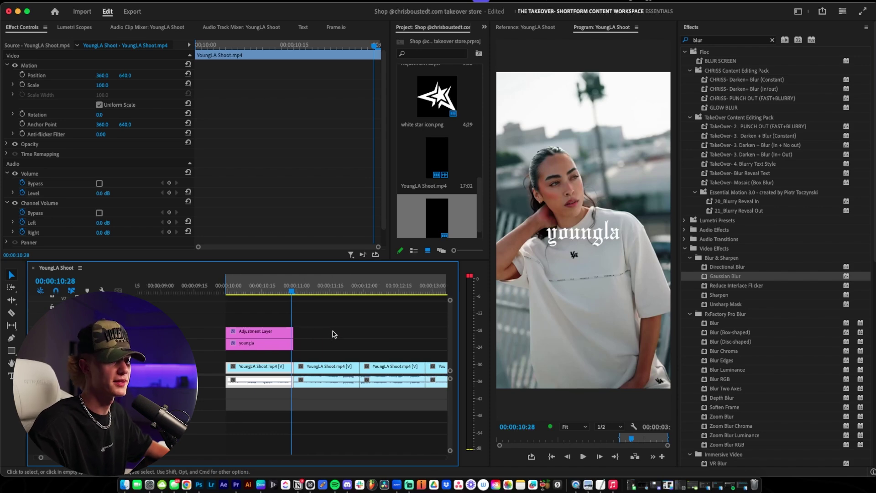
left_click(272, 335)
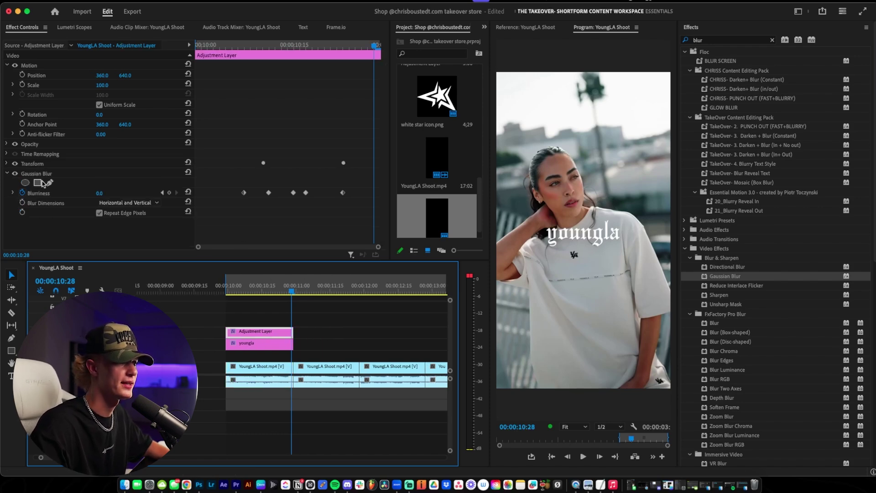
left_click(53, 173)
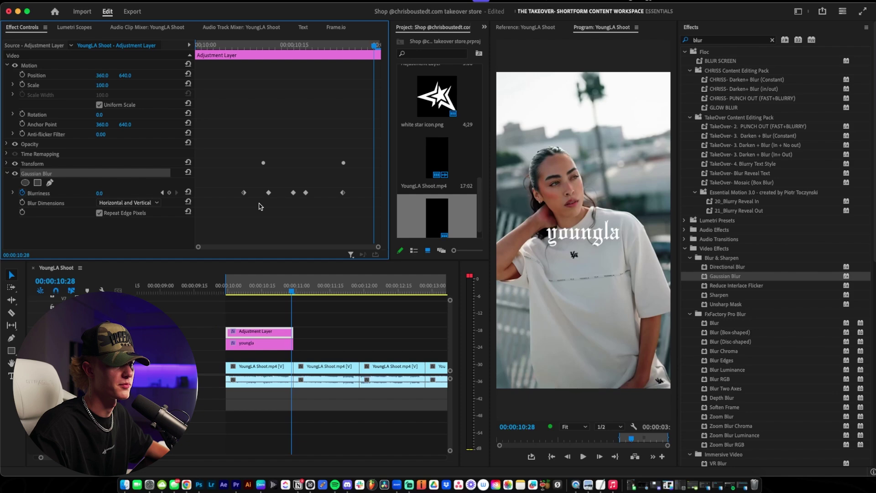
left_click(74, 166)
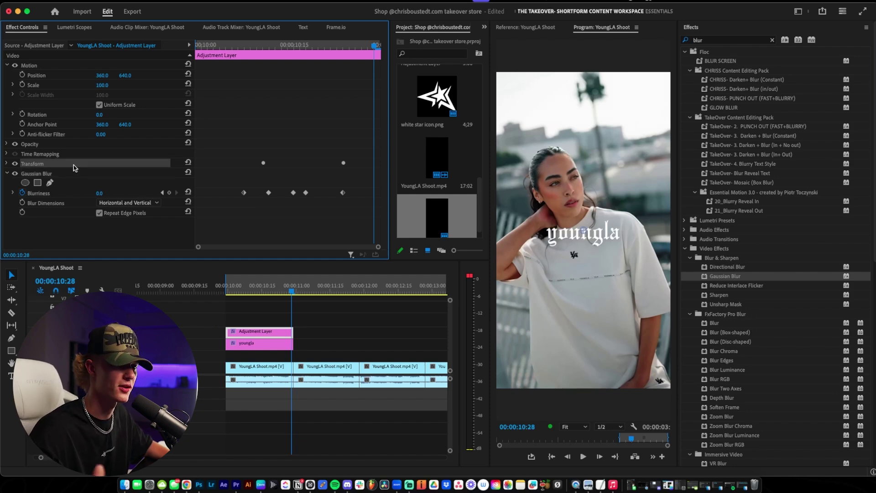
left_click(344, 341)
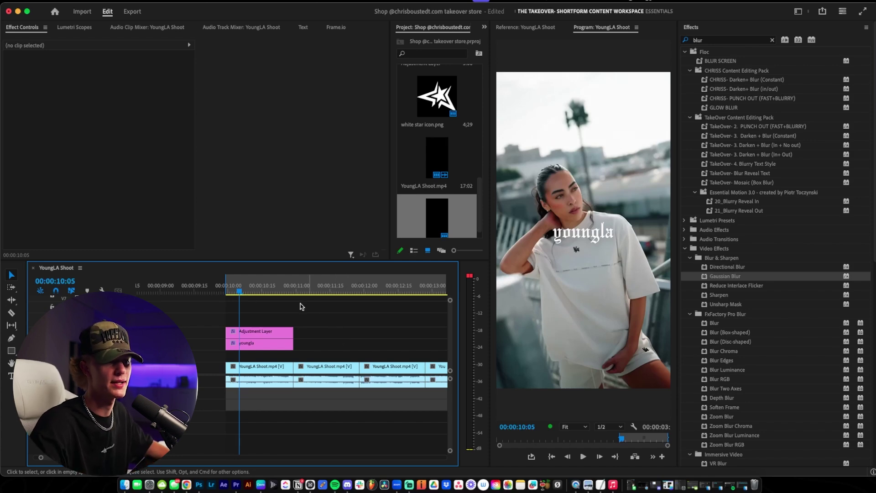
Apply the 'TakeOver-2. Slide in Up' preset to the copied youngla title on the next shot.
left_click(250, 289)
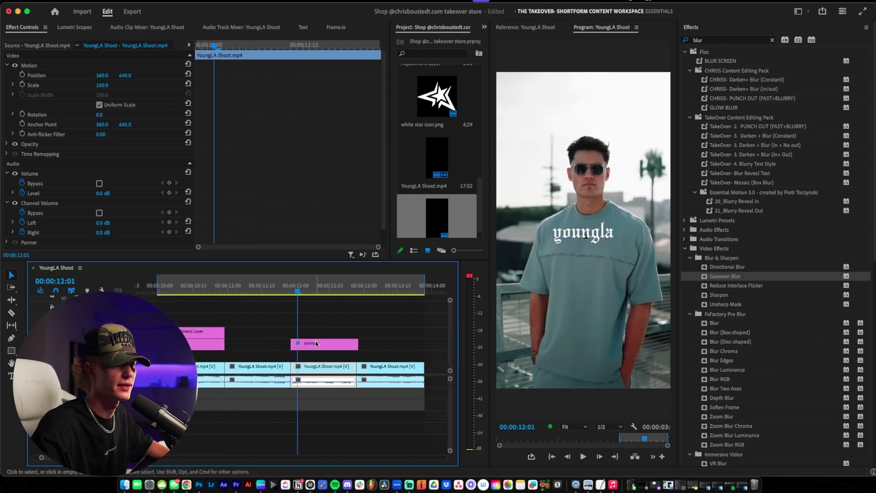
left_click(336, 345)
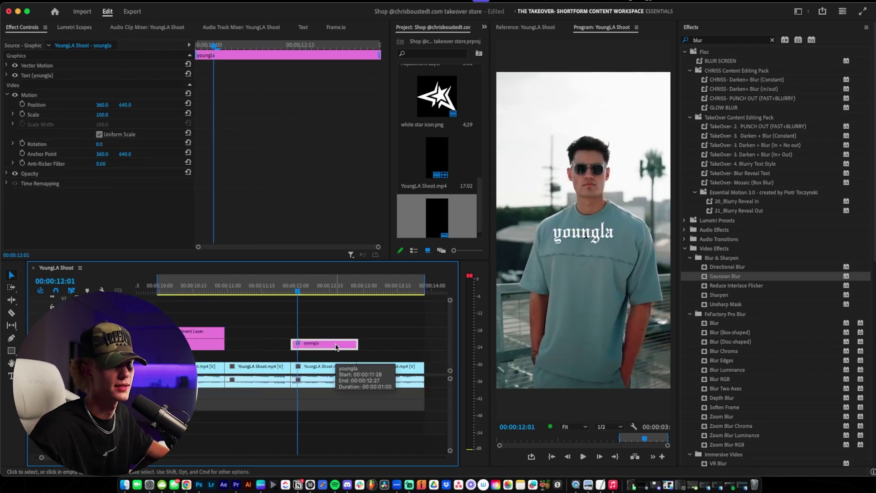
left_click(715, 41)
type("takeover")
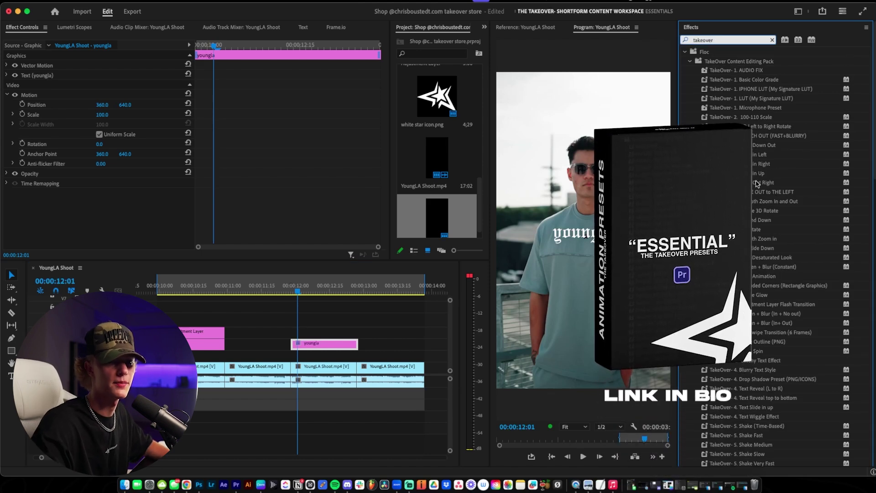
left_click_drag(759, 177, 325, 344)
Preview the title's slide-up and show its position keyframes and speed curve.
key("space")
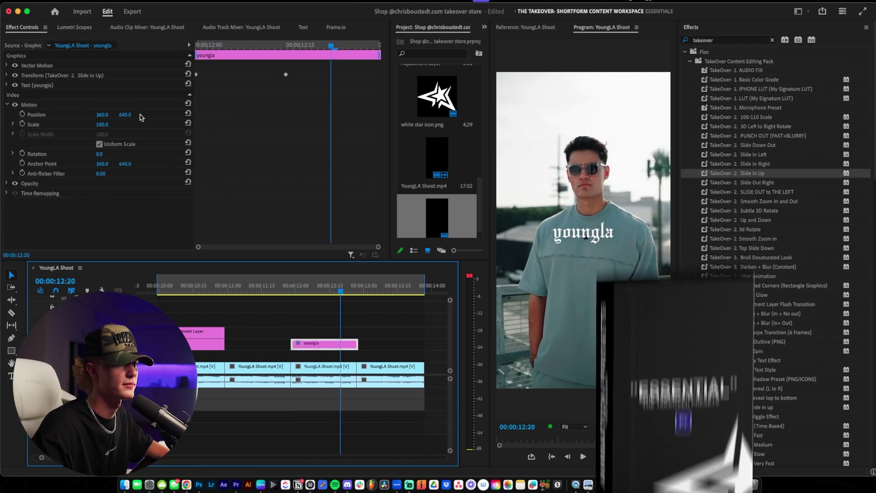
left_click(7, 75)
left_click(14, 105)
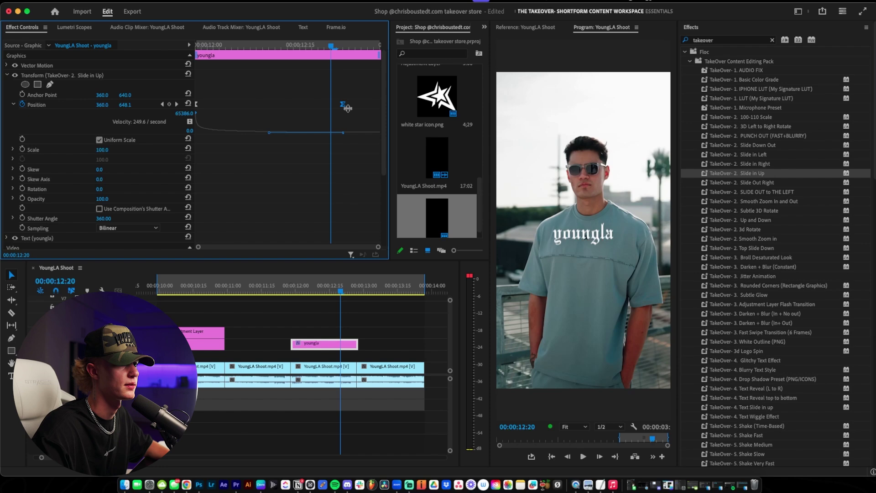
key("space")
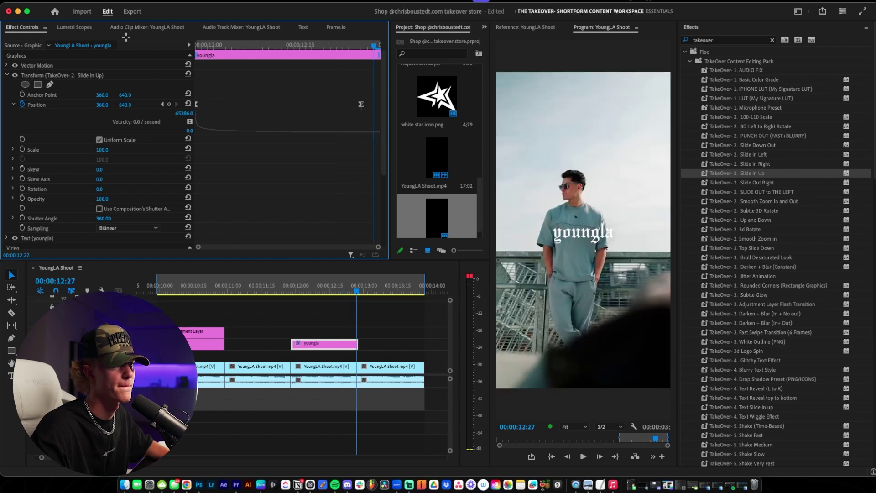
scroll(303, 344, "up", 1)
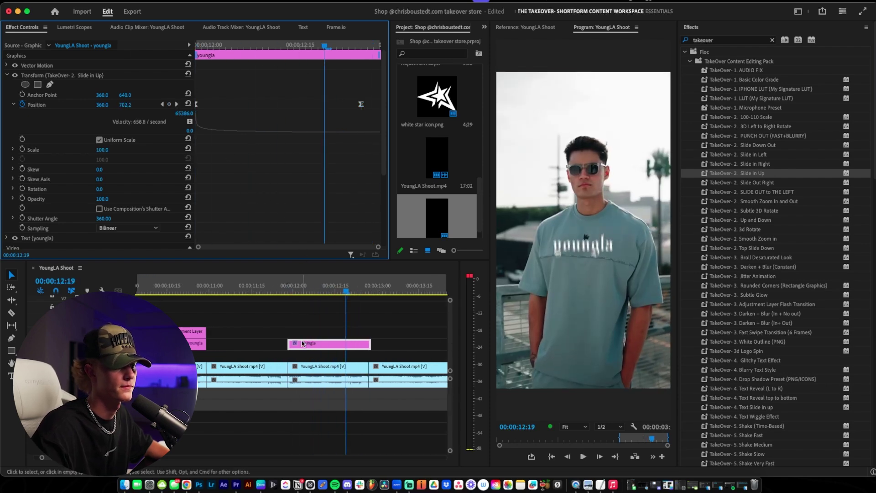
Extend the youngla title's end by eight frames, trim its start later, and preview the entrance.
left_click_drag(303, 344, 278, 344)
left_click_drag(346, 343, 361, 344)
left_click(320, 367)
key("Left")
key("Left")
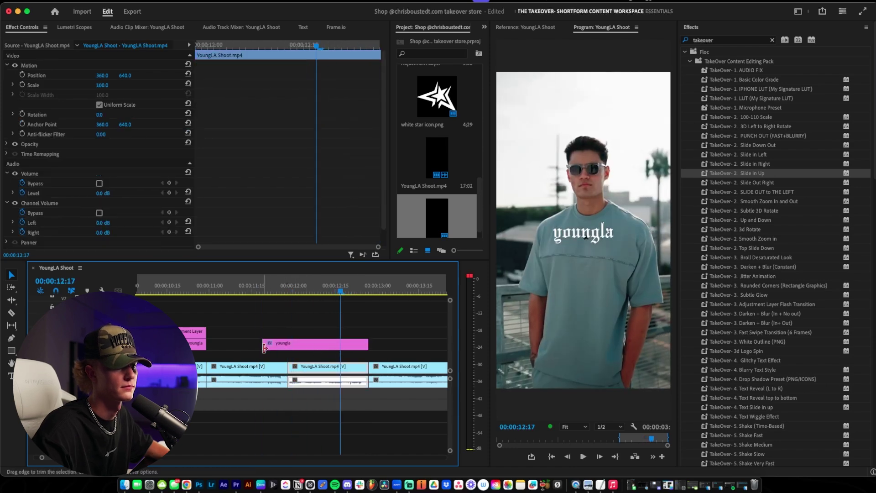
left_click_drag(265, 348, 287, 348)
left_click_drag(290, 290, 301, 290)
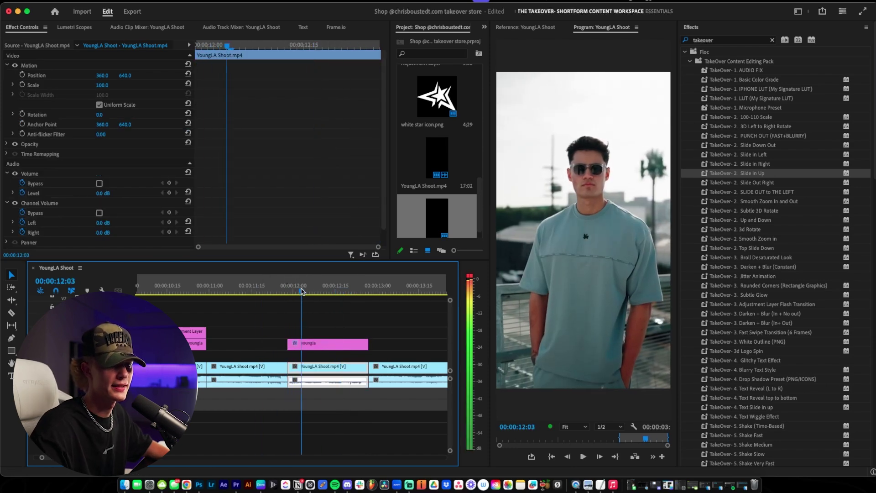
key("space")
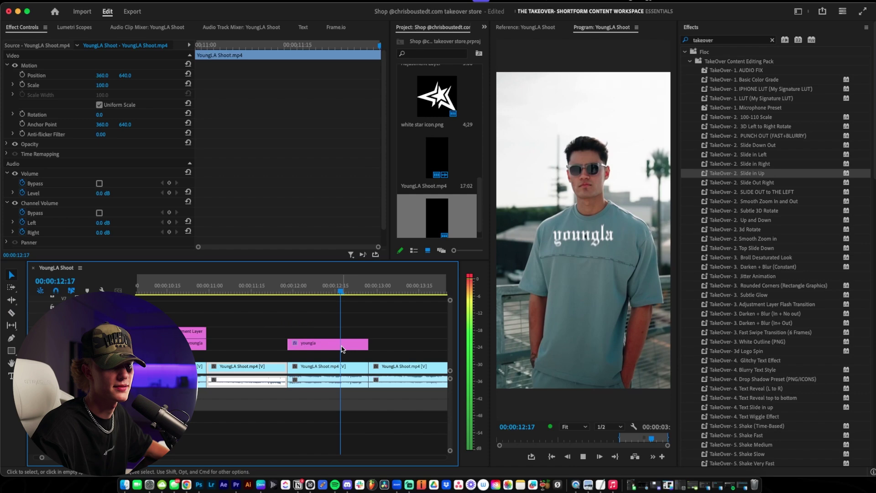
key("space")
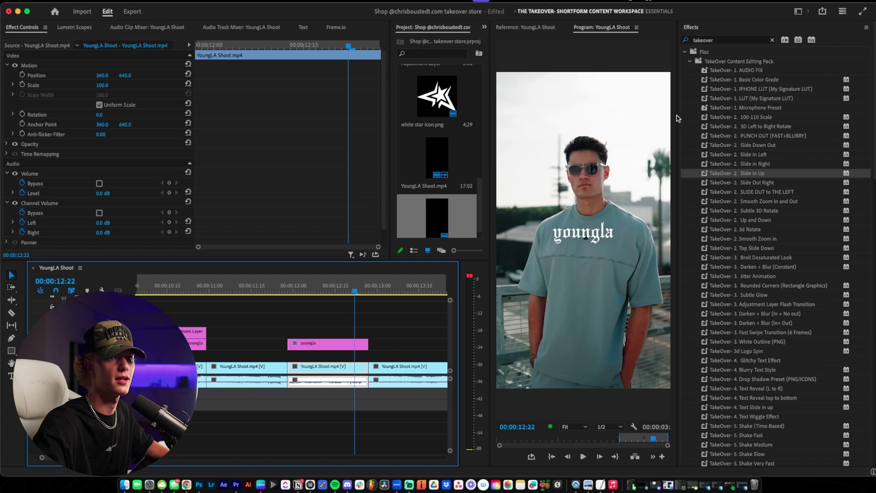
Apply Gaussian Blur to the background footage and keyframe its blurriness to 22.
double_click(727, 40)
type("gausa")
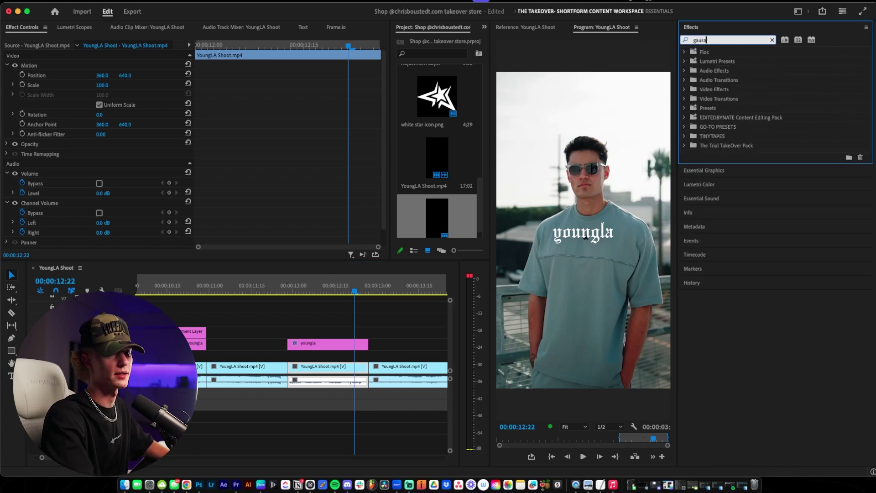
key("BackSpace")
key("BackSpace")
key("BackSpace")
key("BackSpace")
type("blur")
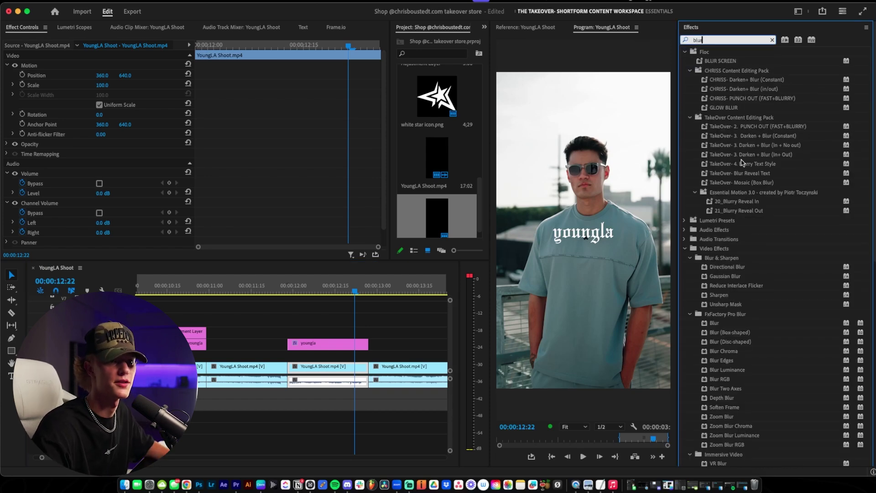
left_click_drag(726, 276, 338, 370)
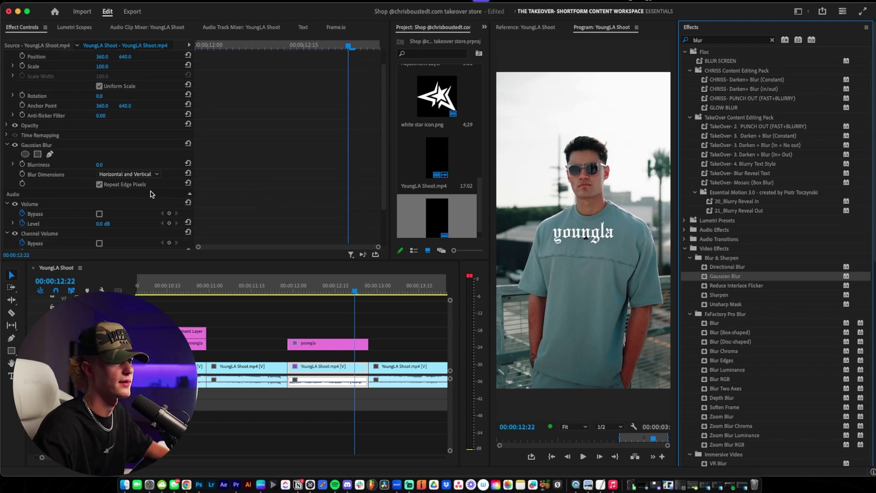
left_click(22, 164)
left_click_drag(216, 44, 292, 49)
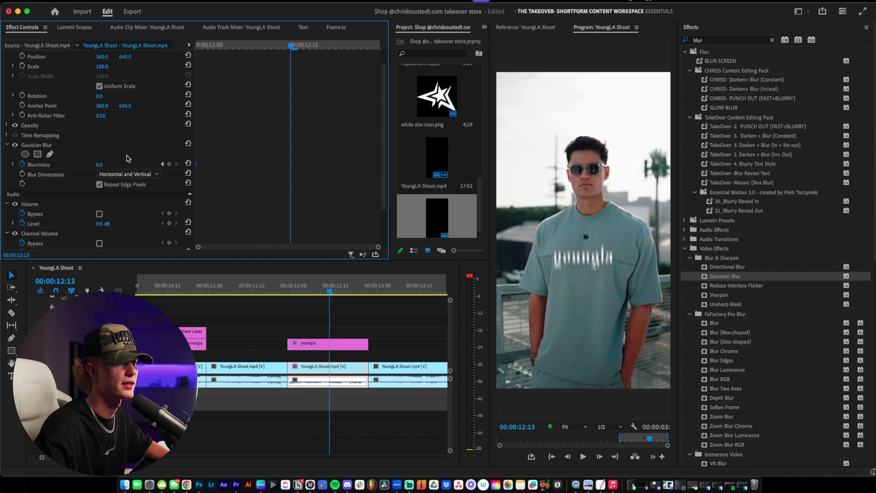
left_click_drag(99, 164, 109, 164)
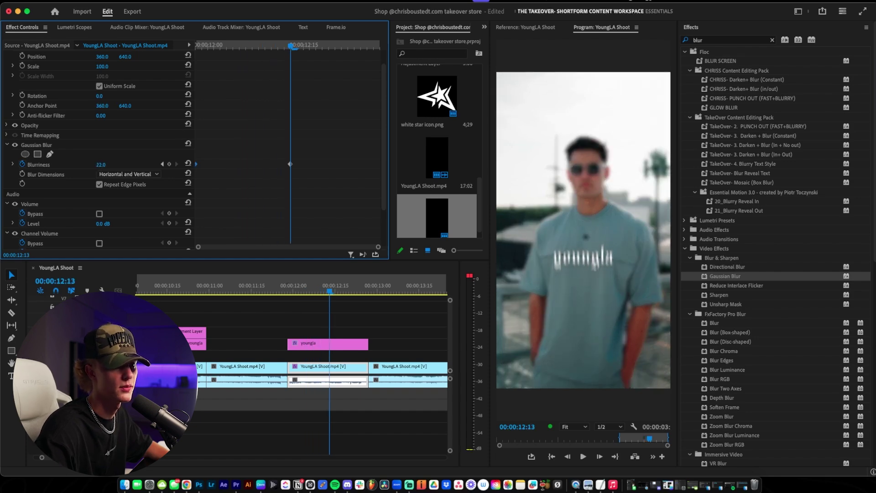
Add a sharp 0 blurriness keyframe at 12:08, adjust the keyframe timing, and preview.
left_click_drag(292, 47, 297, 48)
left_click_drag(290, 164, 309, 164)
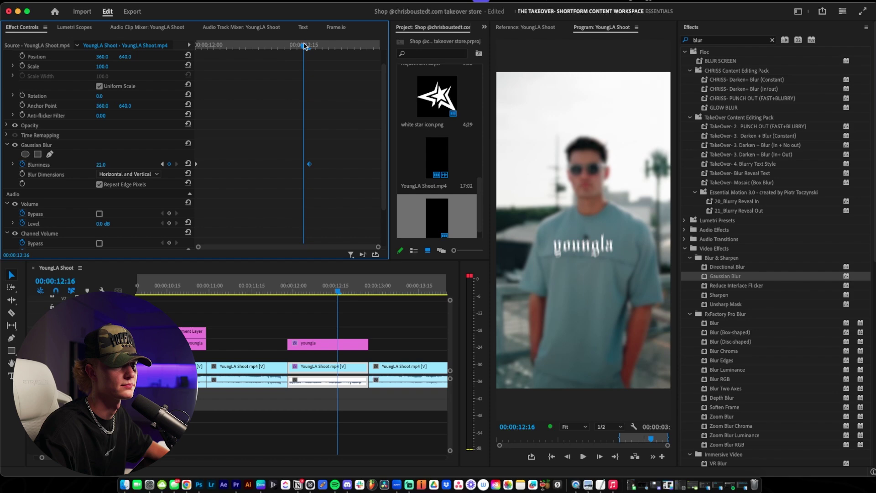
left_click(260, 48)
left_click_drag(199, 165, 259, 164)
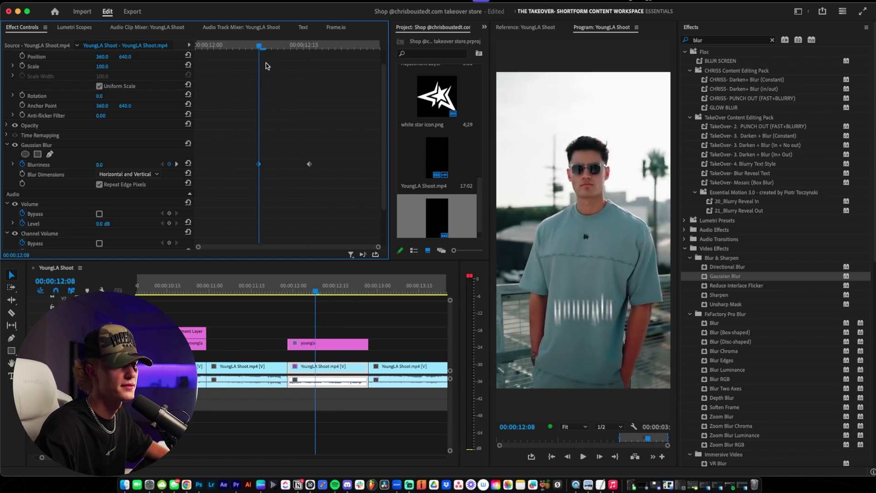
left_click_drag(260, 46, 342, 47)
left_click_drag(258, 164, 241, 165)
left_click(248, 45)
key("space")
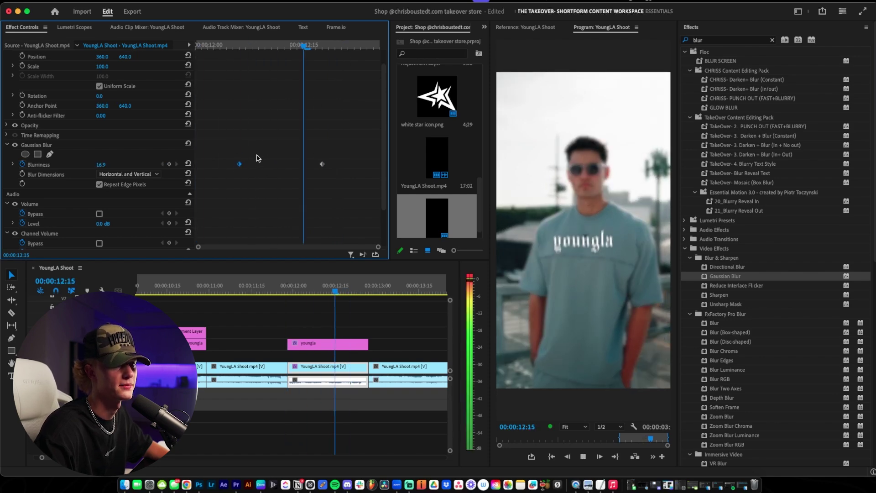
left_click(351, 345)
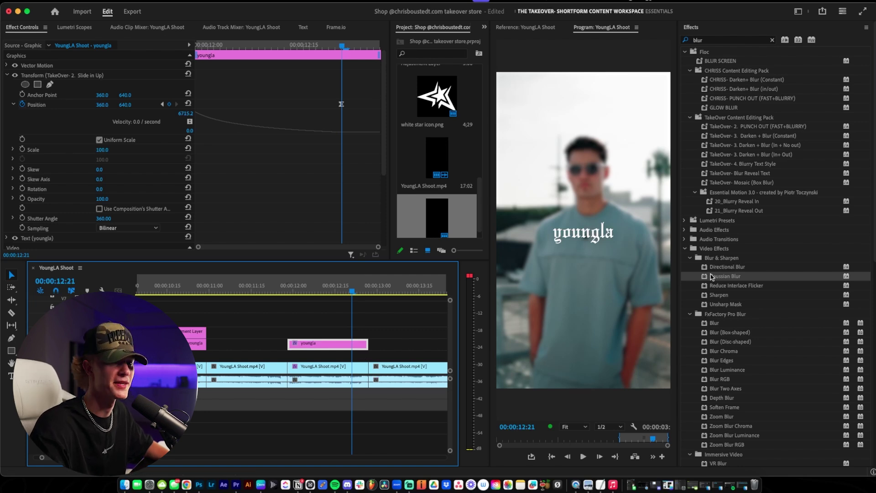
Add Gaussian Blur to the youngla title, keyframed from 0 at 12:18 to about 30.
left_click_drag(725, 278, 352, 348)
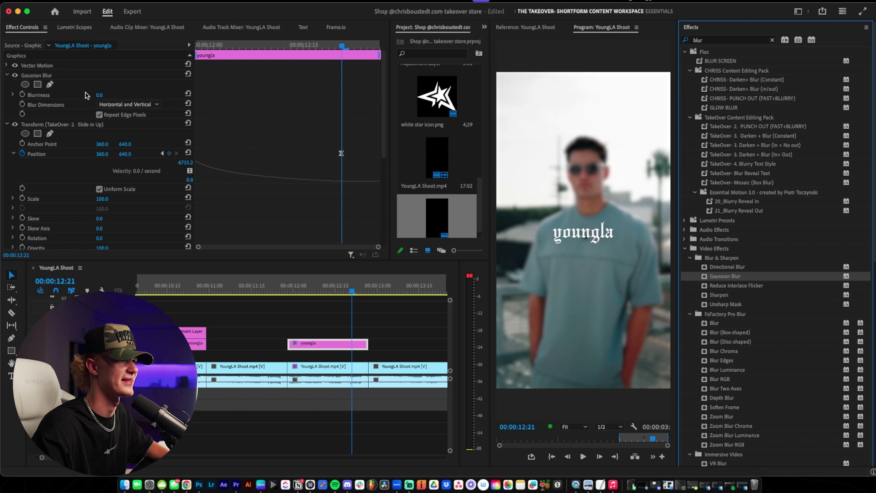
left_click(22, 94)
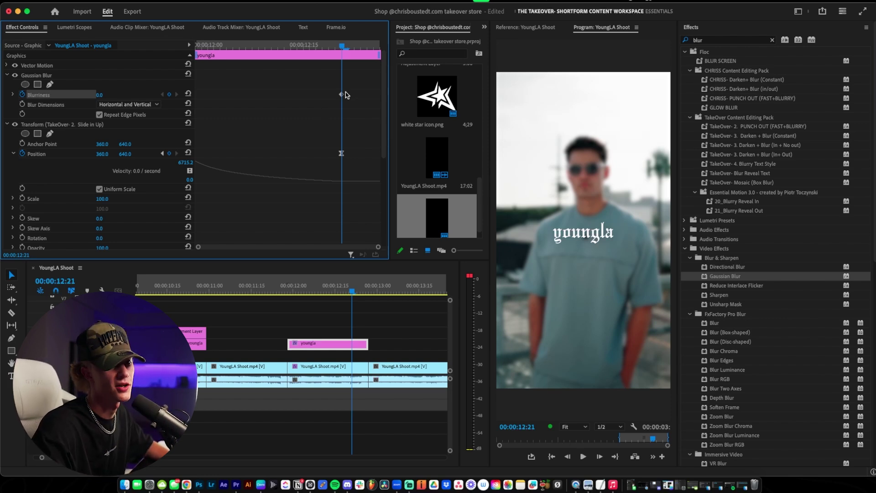
left_click_drag(342, 95, 323, 96)
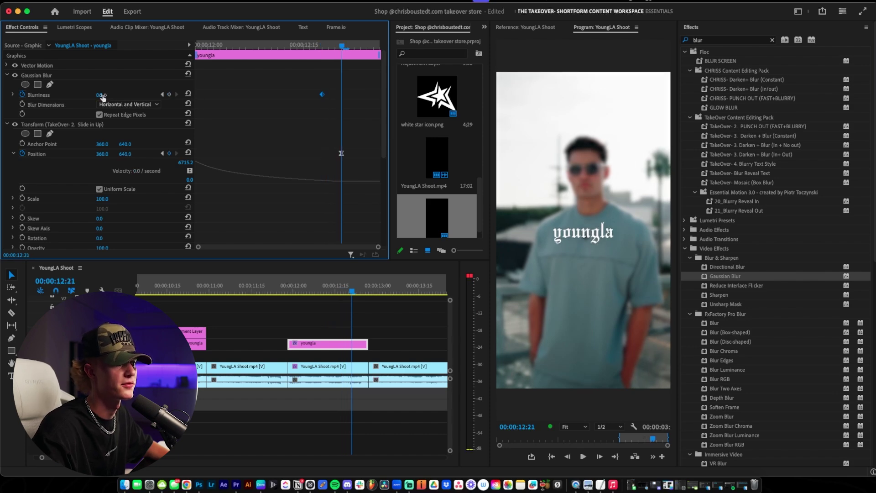
left_click_drag(101, 95, 115, 95)
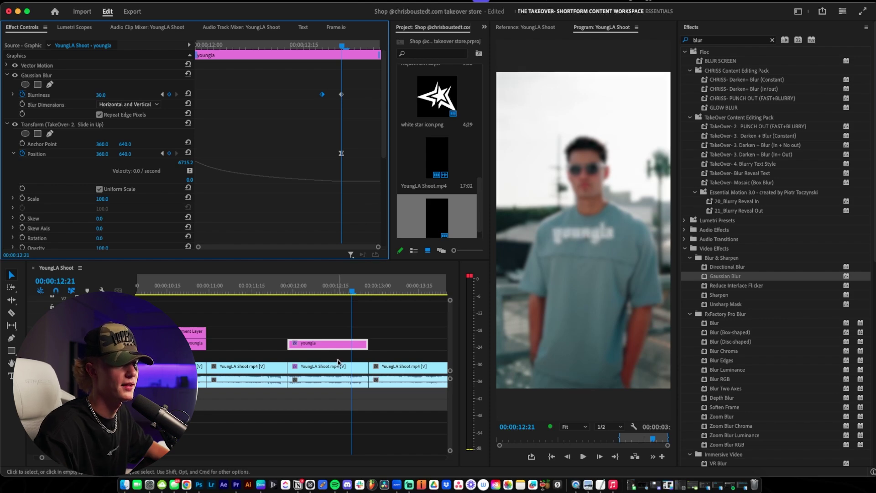
key("Left")
key("Left")
key("Left")
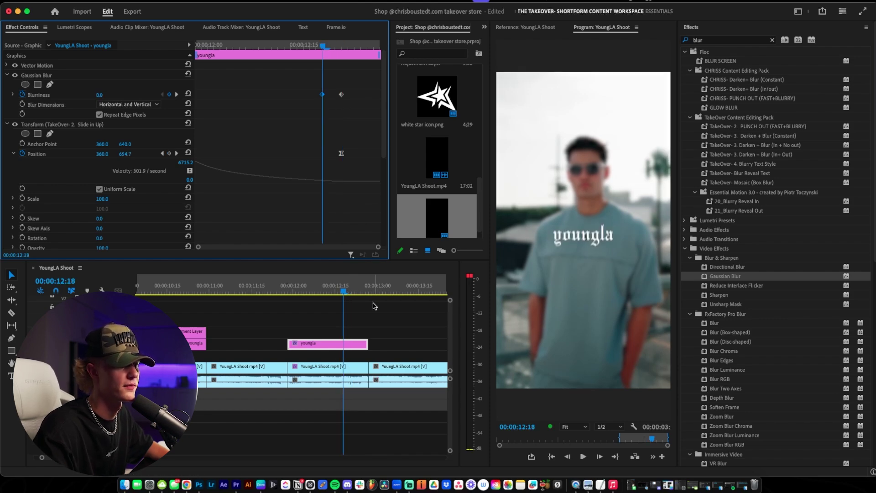
Return the background footage's blurriness to 0 at 12:21 and check the rack focus.
left_click(346, 370)
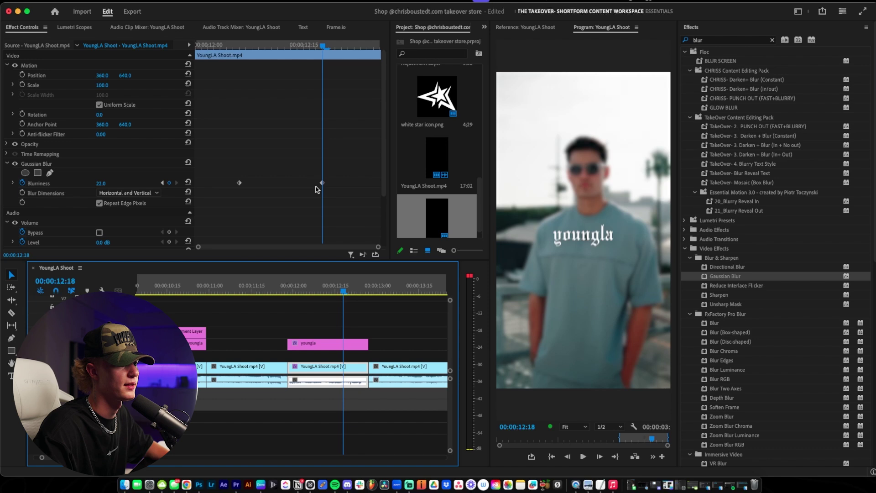
left_click_drag(322, 183, 316, 183)
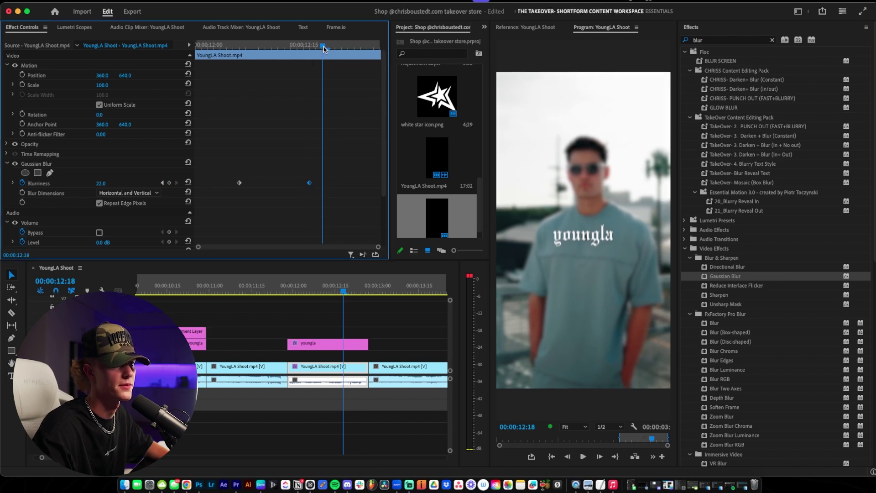
key("Right")
key("Right")
key("Right")
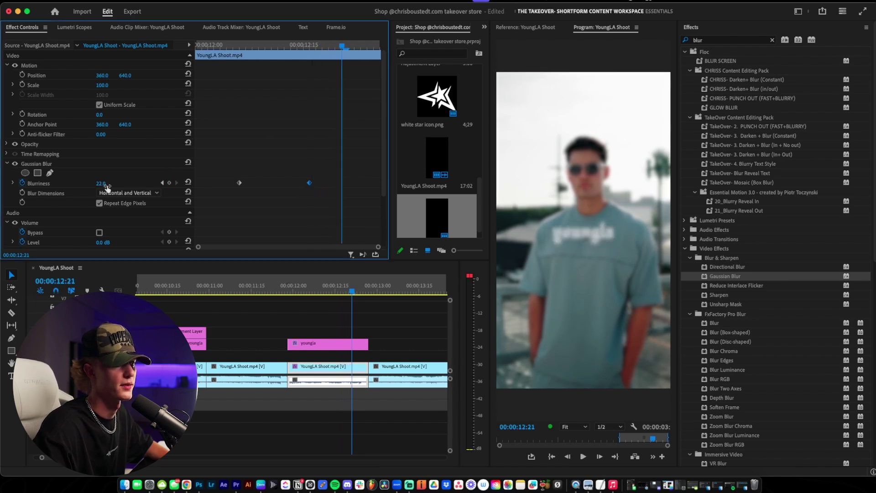
left_click_drag(107, 186, 73, 186)
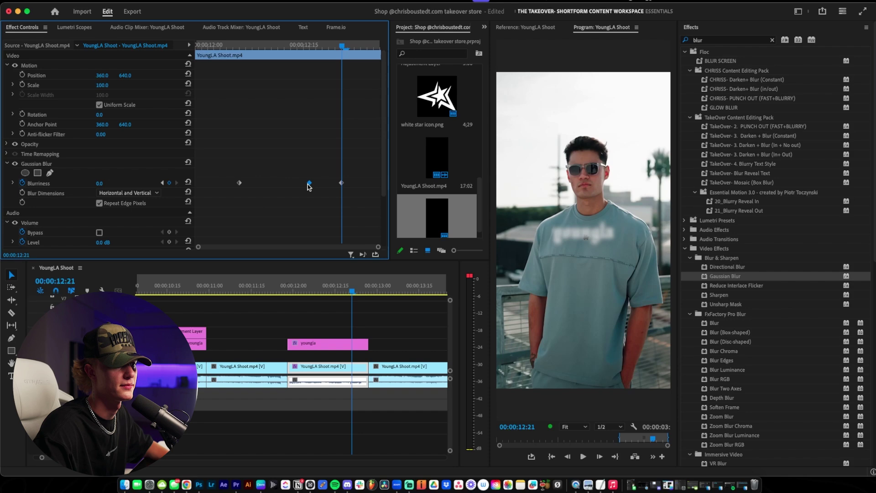
left_click_drag(332, 41, 222, 54)
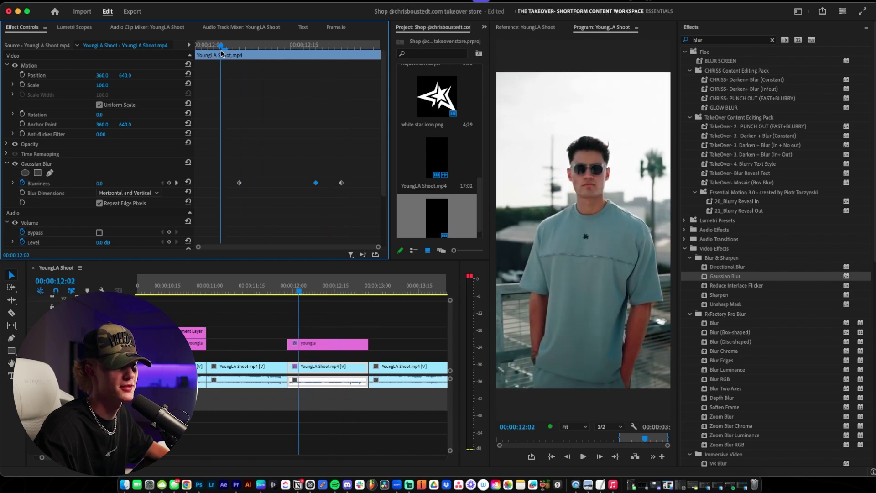
left_click(284, 293)
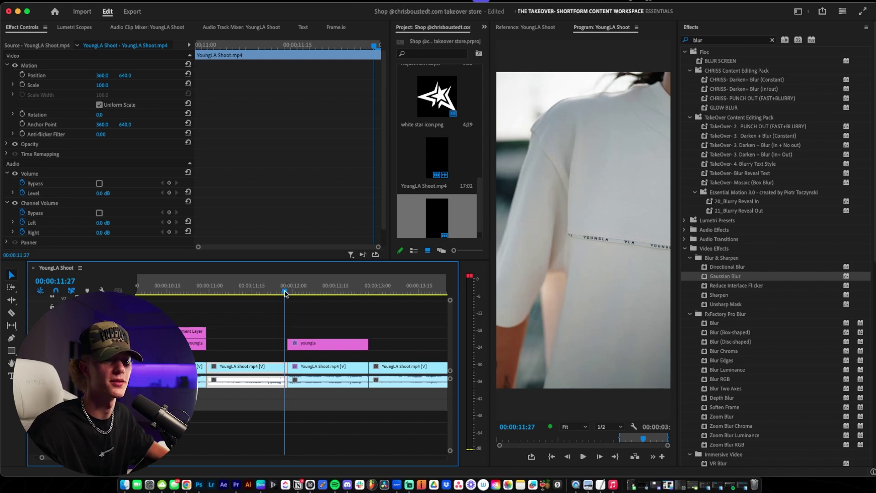
key("space")
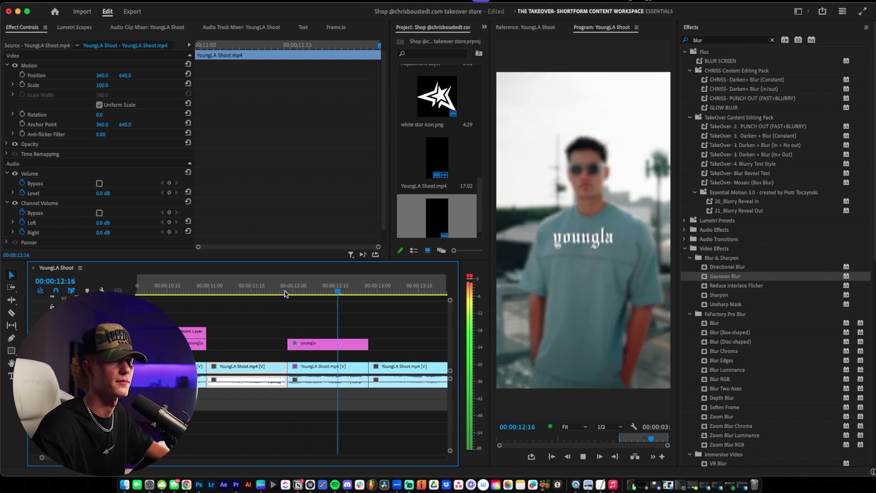
left_click(292, 290)
key("space")
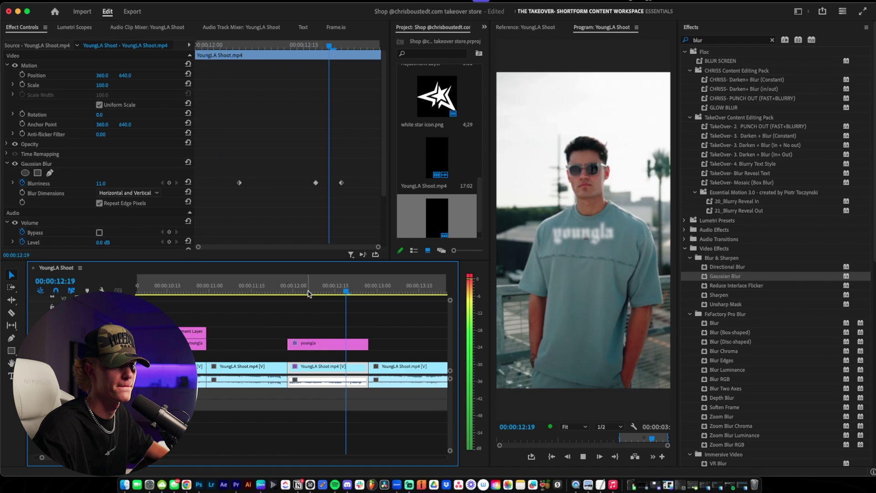